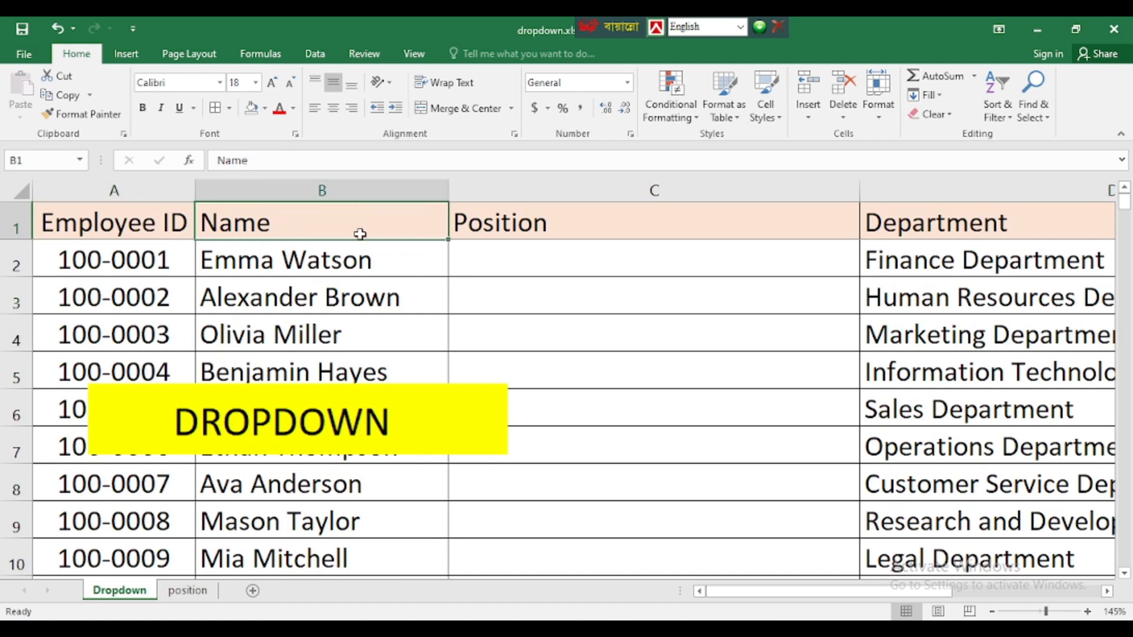
# - Inspect Position cells C2 to C4 on the Dropdown sheet, then view the position sheet
pyautogui.click(496, 228)
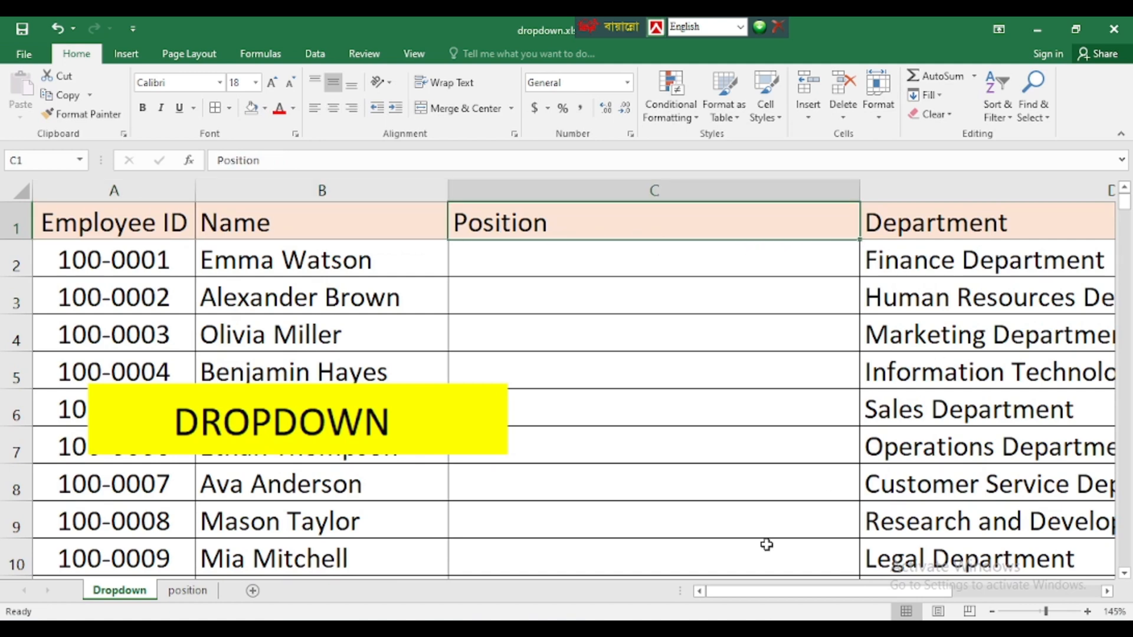
pyautogui.moveTo(802, 590); pyautogui.dragTo(748, 599)
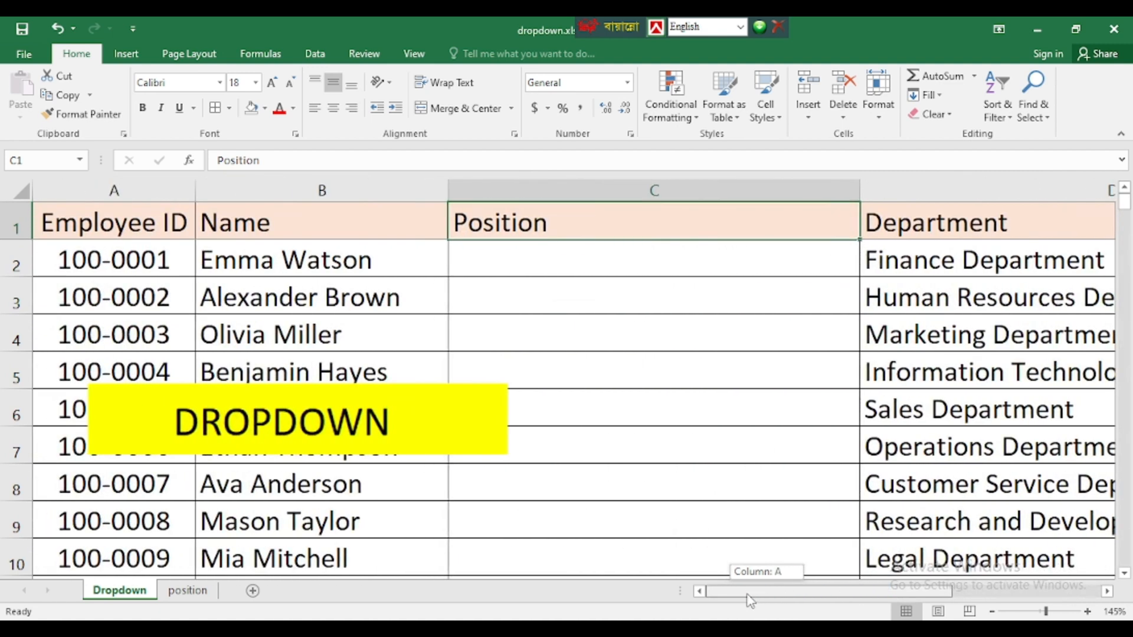
pyautogui.click(582, 197)
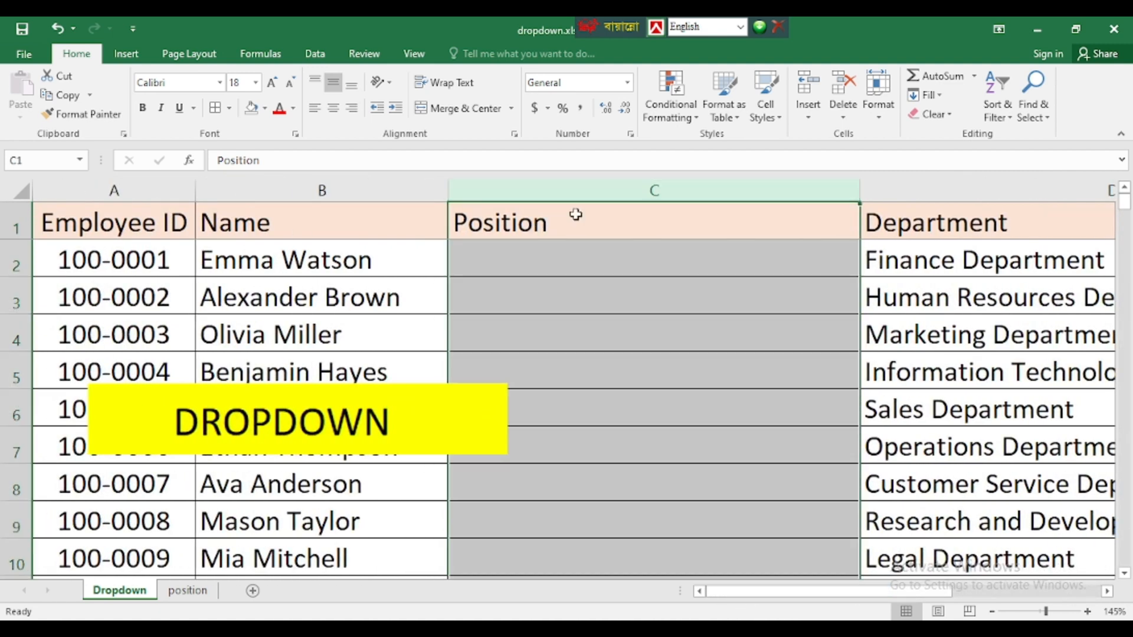
pyautogui.click(536, 258)
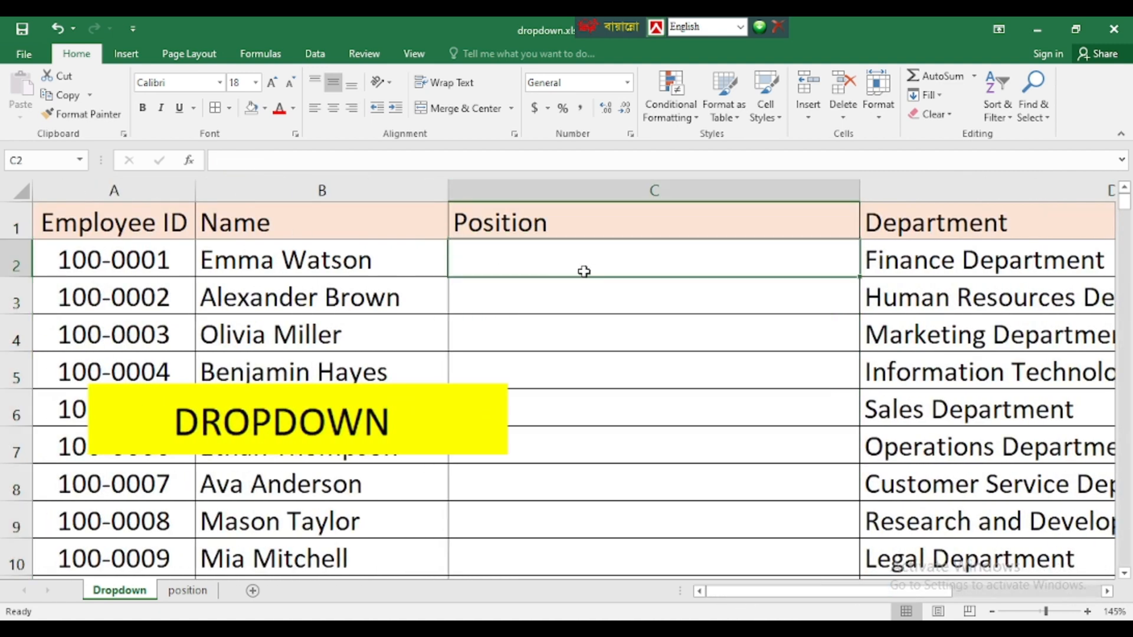
pyautogui.click(516, 293)
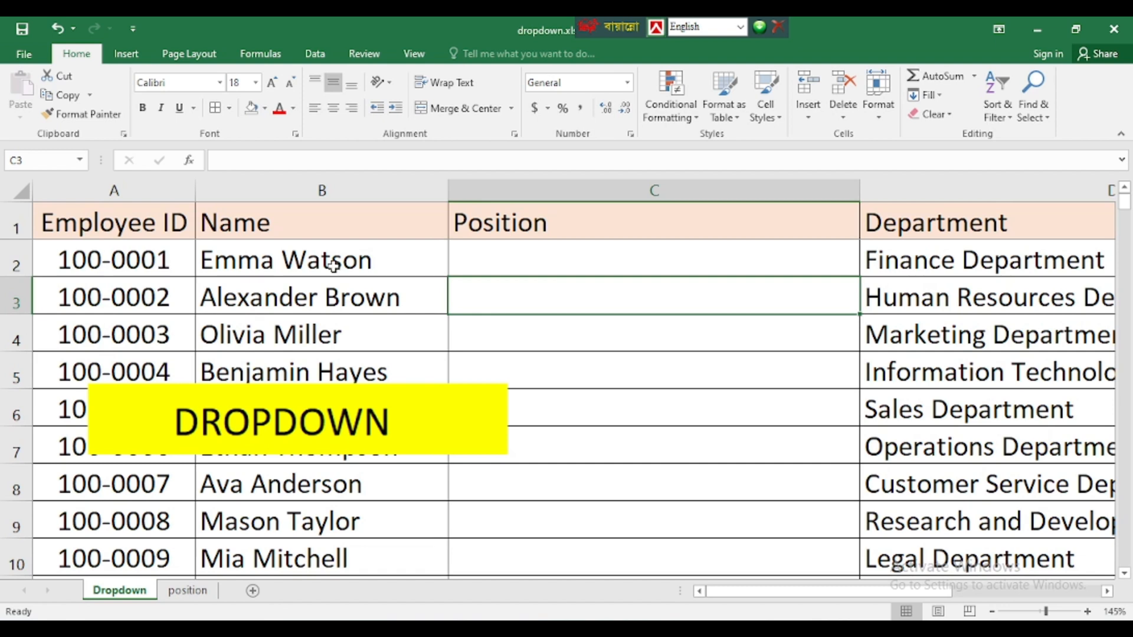
pyautogui.click(509, 265)
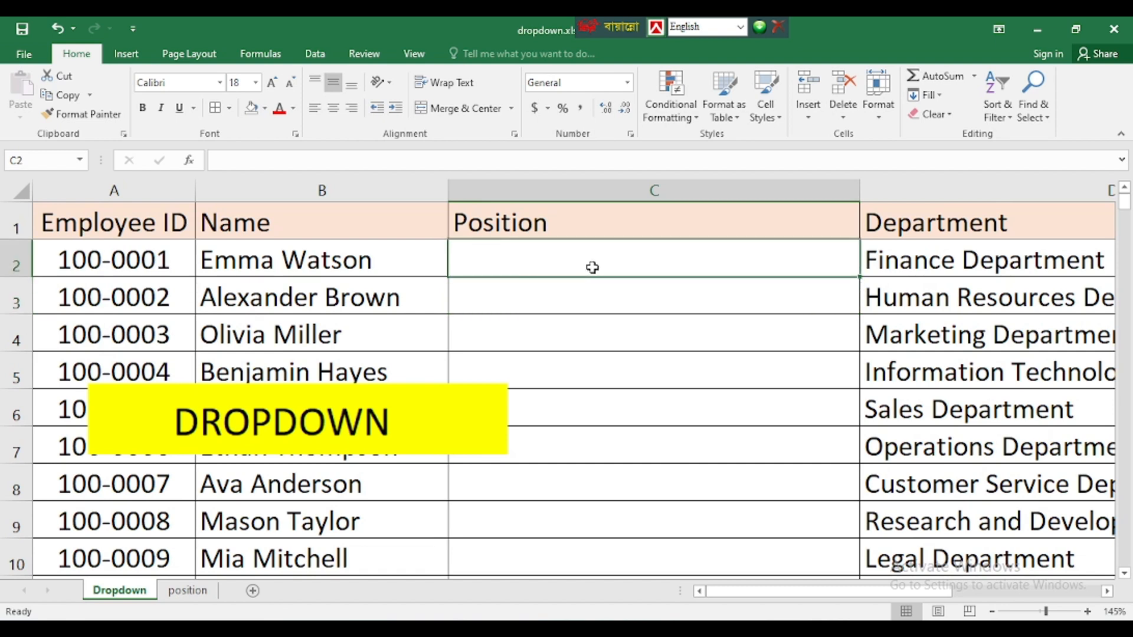
pyautogui.click(552, 293)
pyautogui.click(513, 253)
pyautogui.click(534, 319)
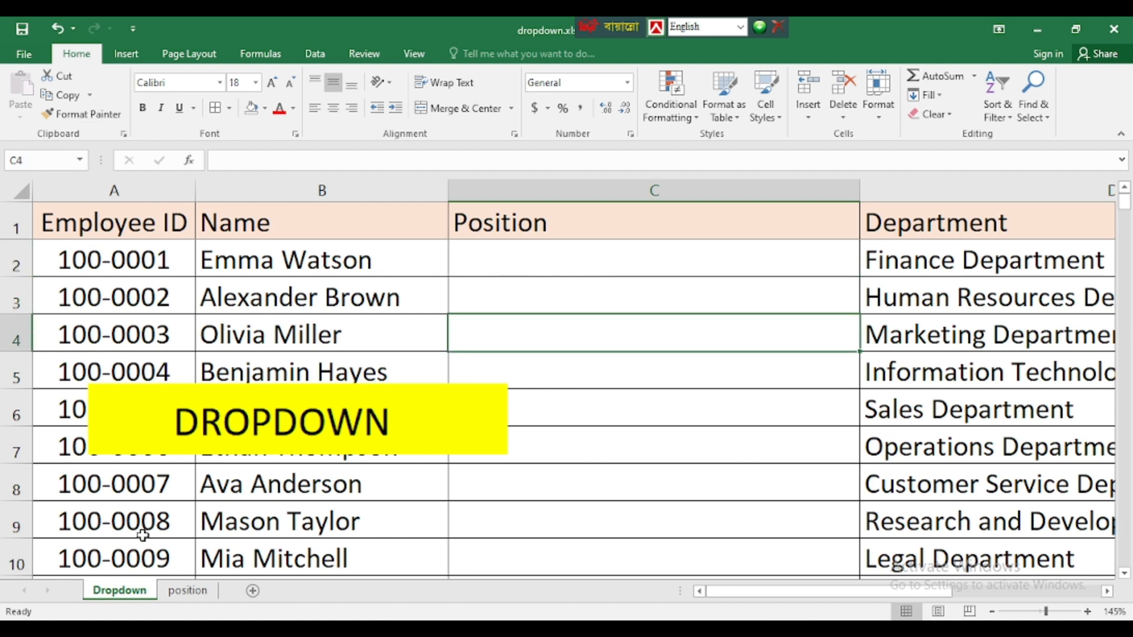
pyautogui.click(187, 591)
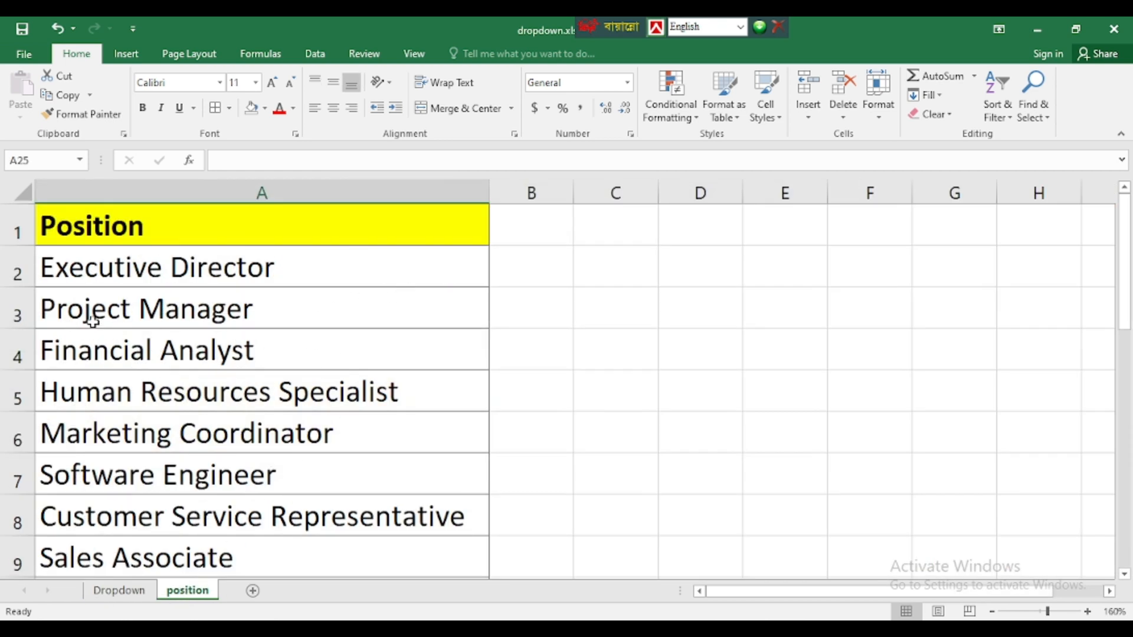
# - Review the position titles from A2 down to Executive Director in A22, then return to the Dropdown sheet
pyautogui.moveTo(99, 265); pyautogui.dragTo(113, 369)
pyautogui.scroll(-6, 111, 485)
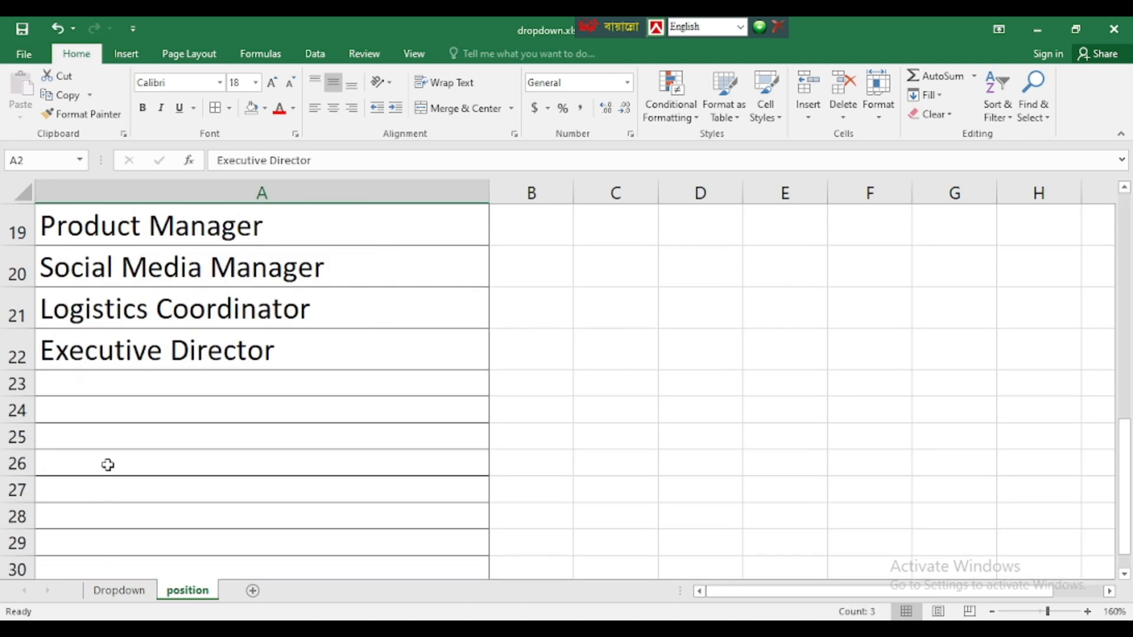
pyautogui.click(157, 363)
pyautogui.scroll(6, 174, 374)
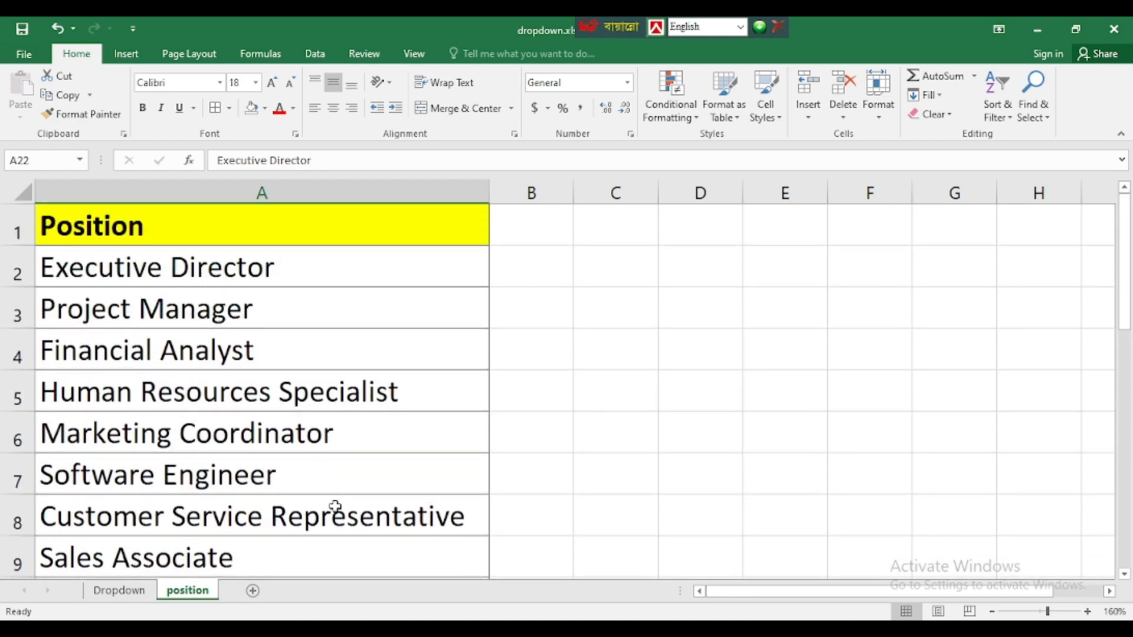
pyautogui.click(144, 592)
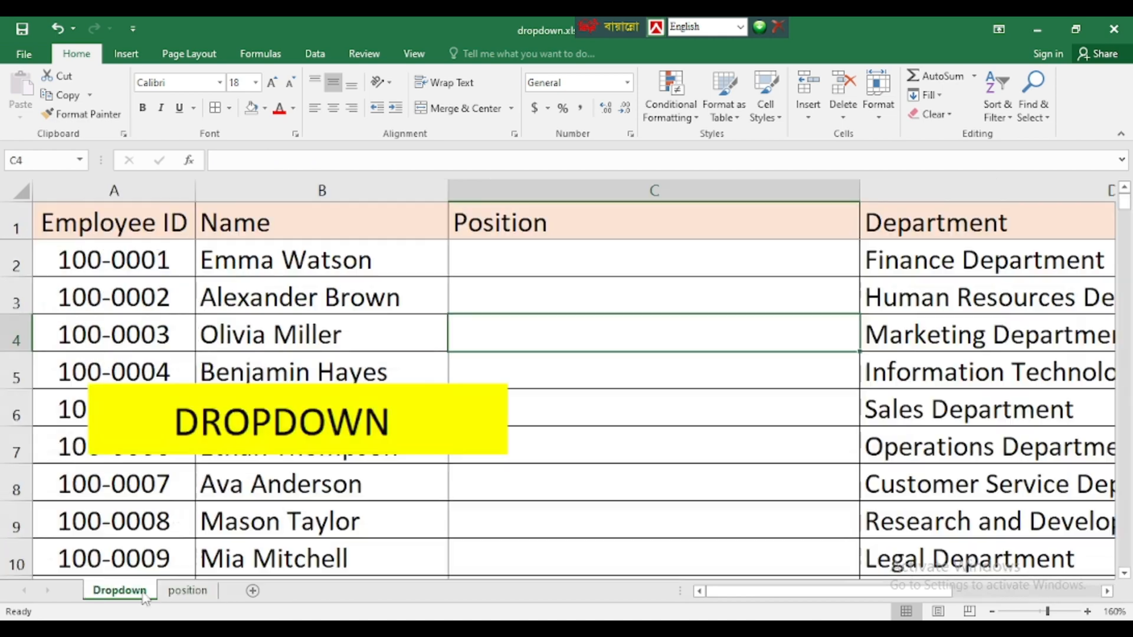
# - Enter 'Executive Director' in cell C2
pyautogui.click(610, 190)
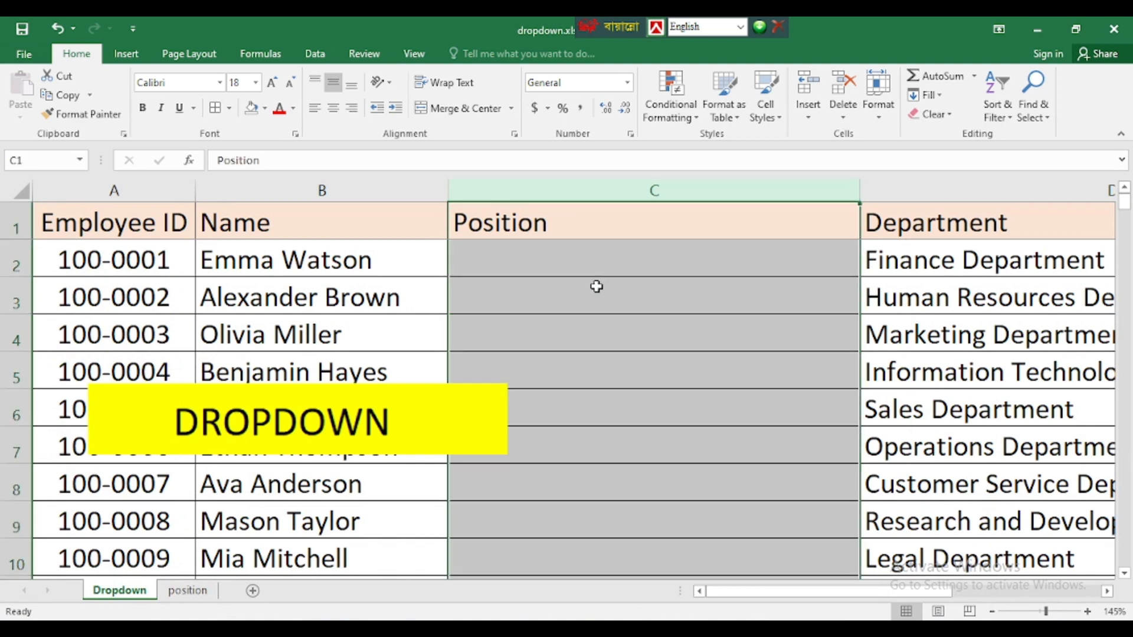
pyautogui.click(572, 260)
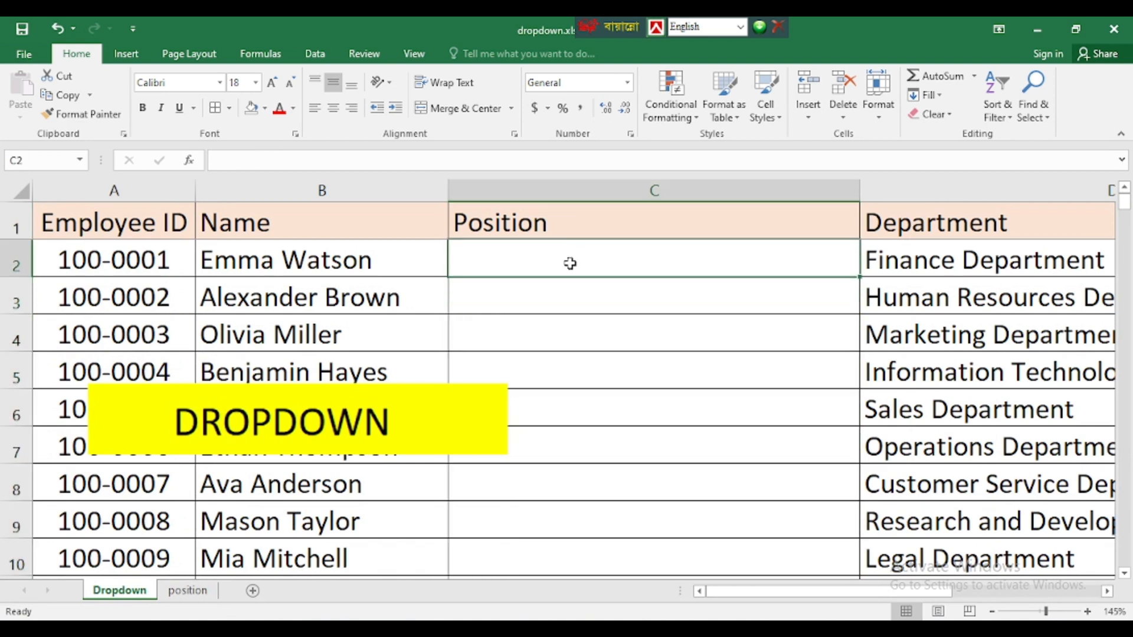
pyautogui.write('Executi')
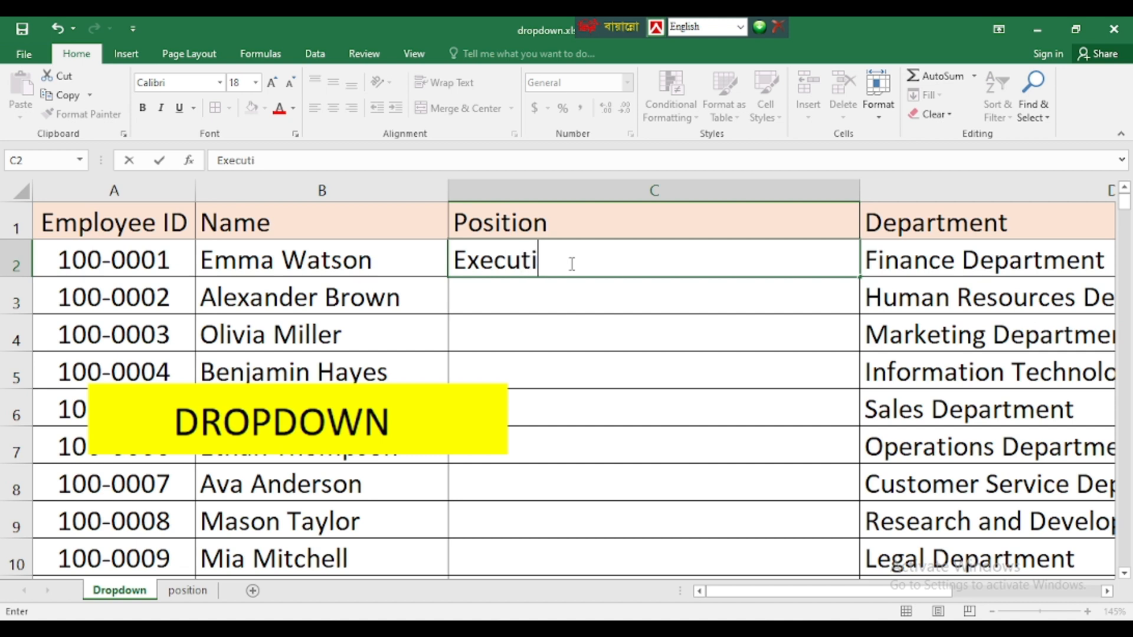
pyautogui.write('ve Director')
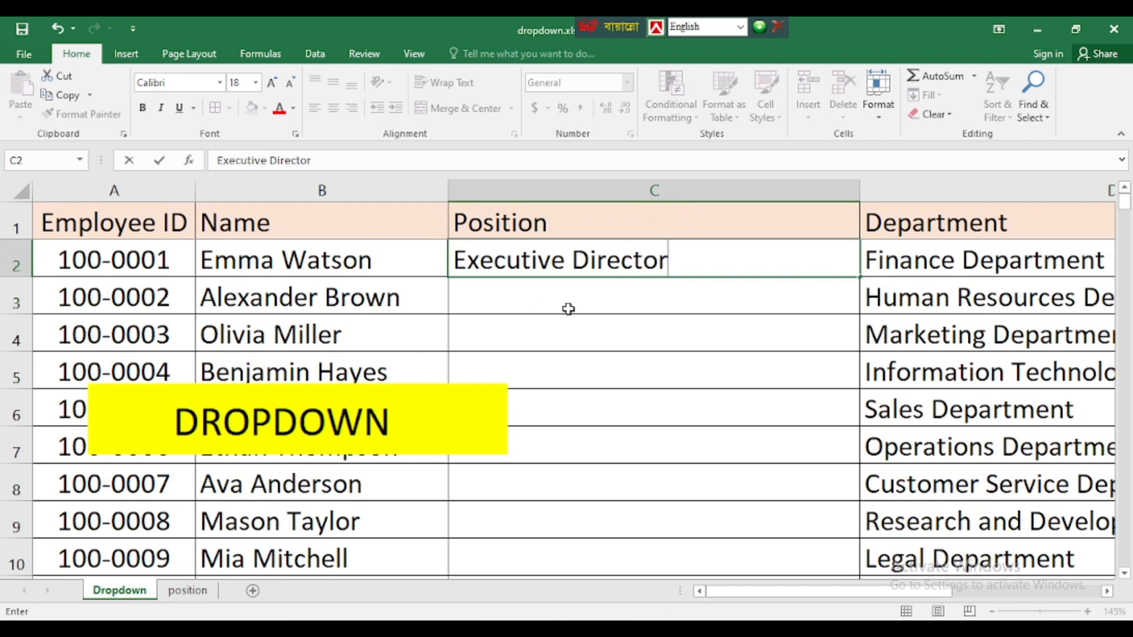
pyautogui.click(495, 297)
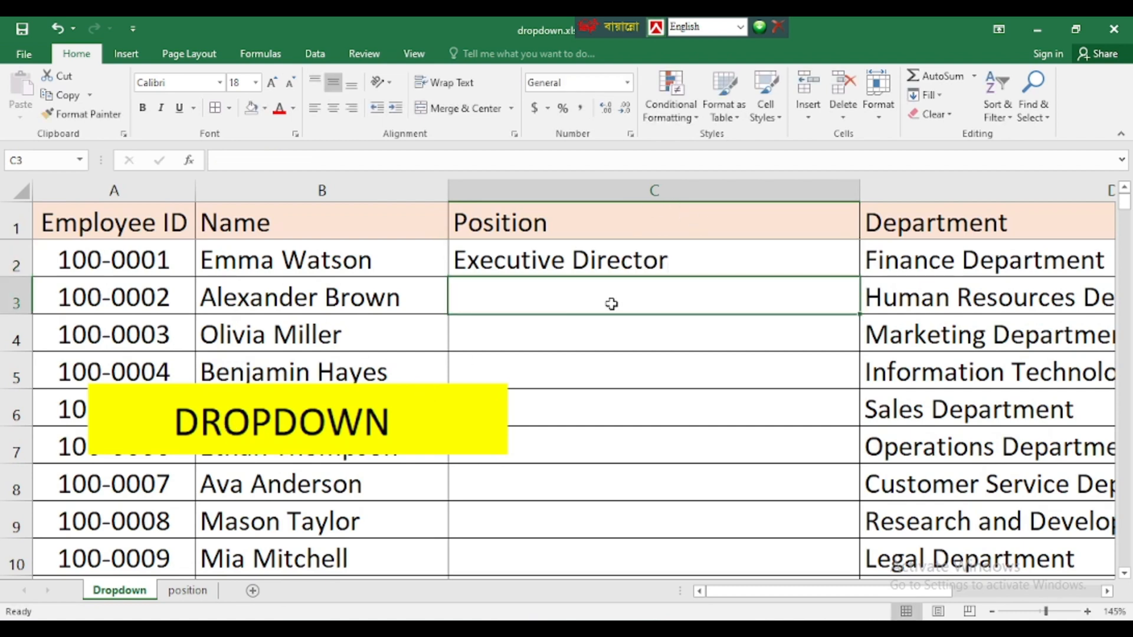
# - Browse down column C to the last employee row, C201, and back up to C2
pyautogui.click(557, 332)
pyautogui.click(580, 382)
pyautogui.click(589, 438)
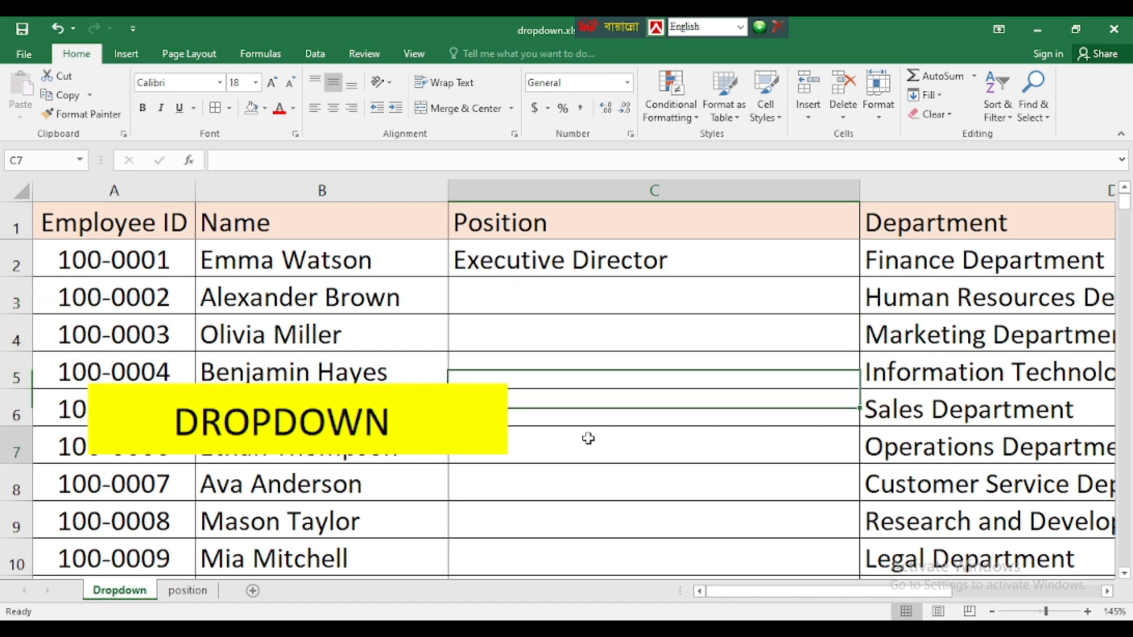
pyautogui.scroll(-18, 544, 468)
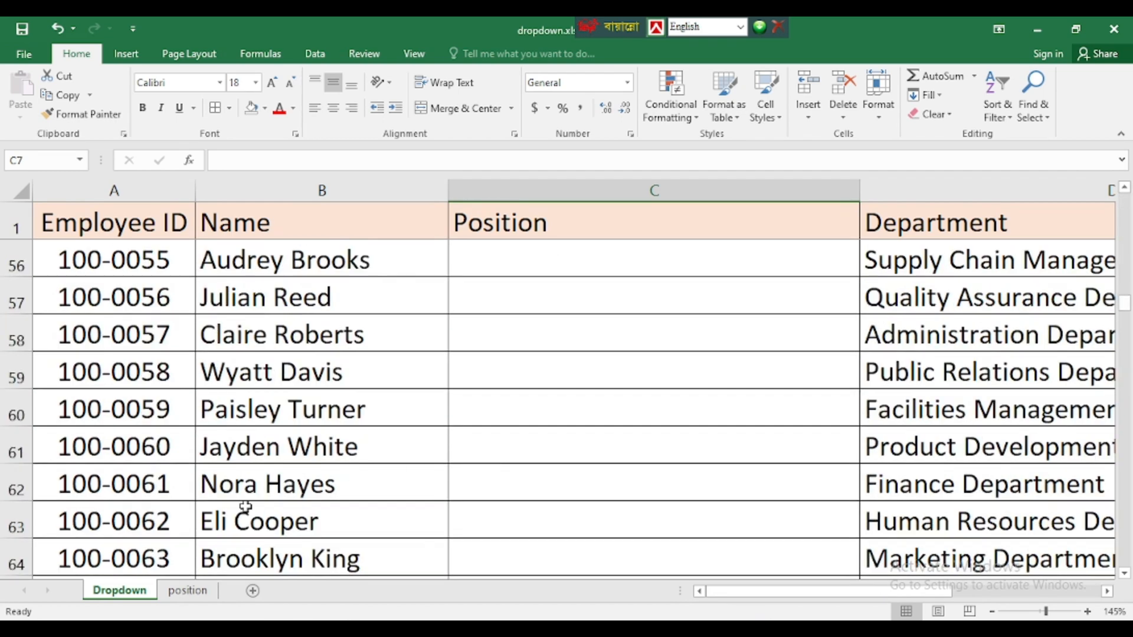
pyautogui.scroll(-8, 508, 494)
pyautogui.scroll(-11, 379, 407)
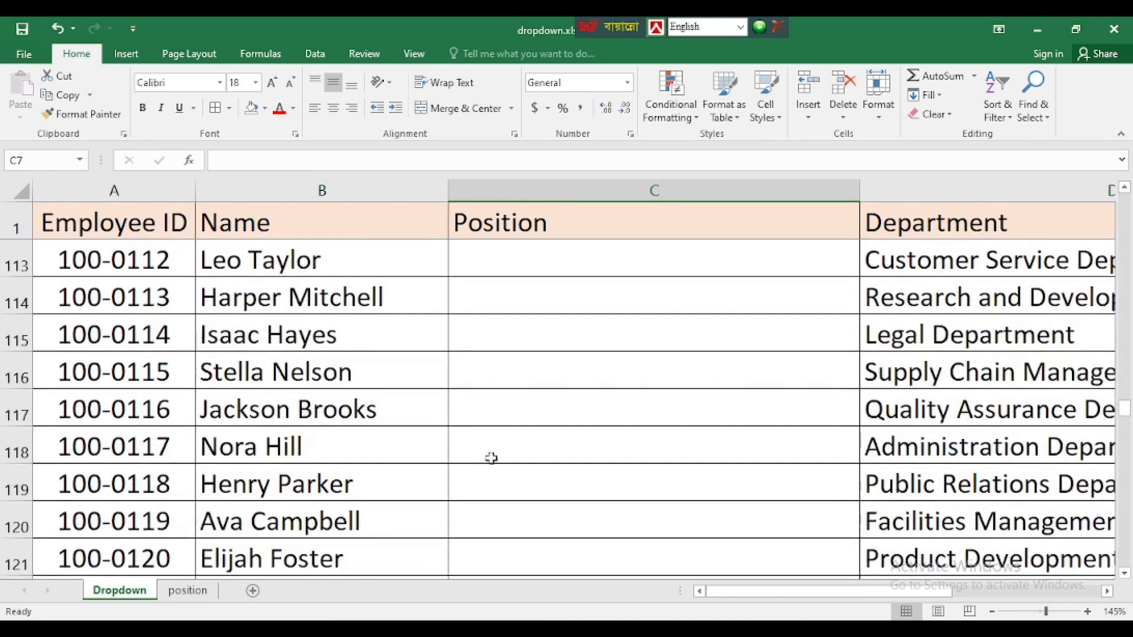
pyautogui.scroll(-20, 491, 458)
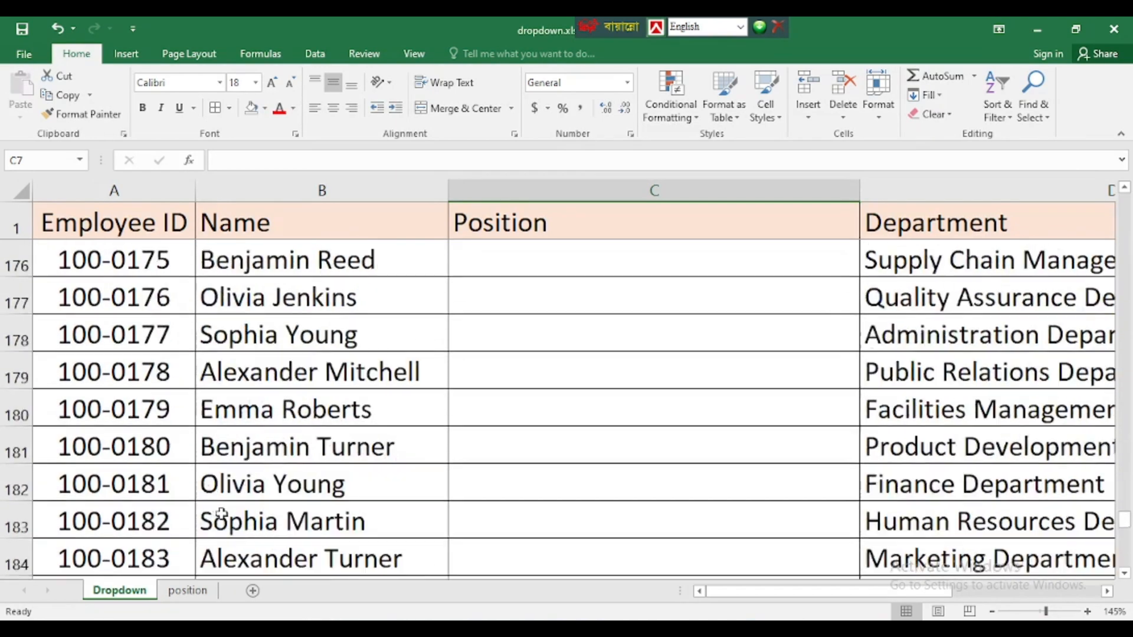
pyautogui.scroll(-17, 136, 518)
pyautogui.scroll(11, 195, 488)
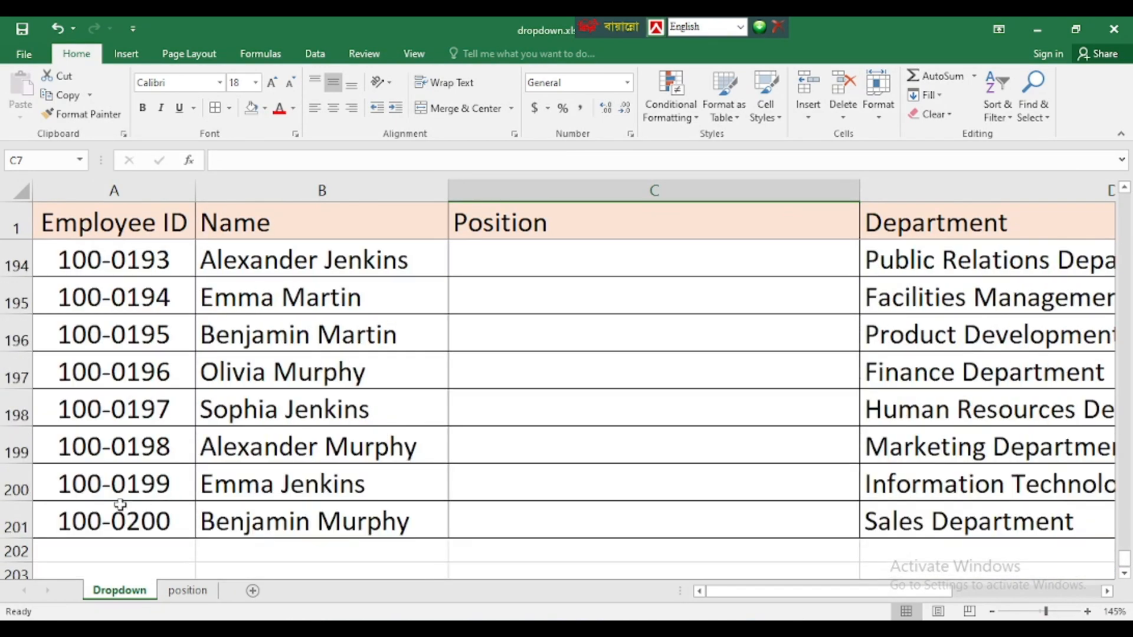
pyautogui.click(532, 516)
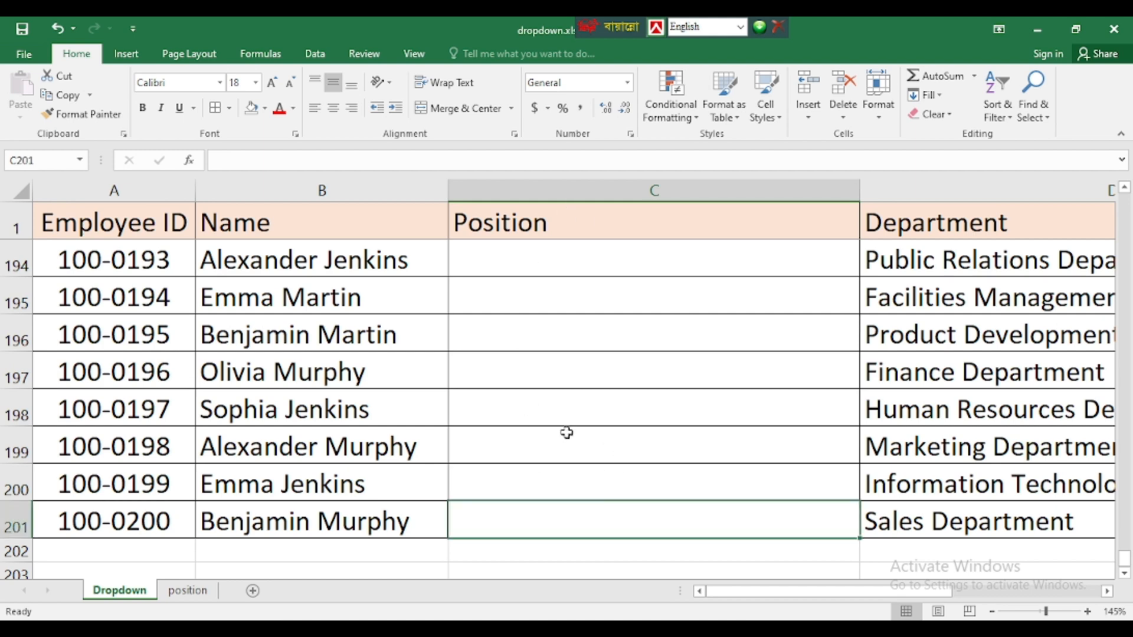
pyautogui.scroll(6, 581, 397)
pyautogui.scroll(20, 584, 395)
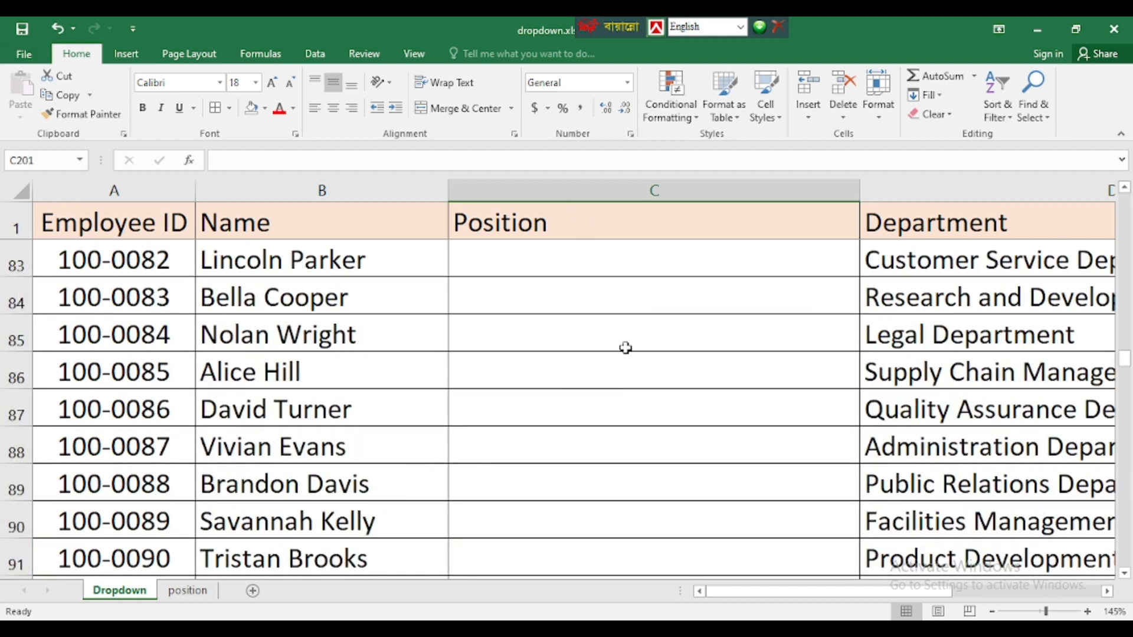
pyautogui.scroll(19, 626, 348)
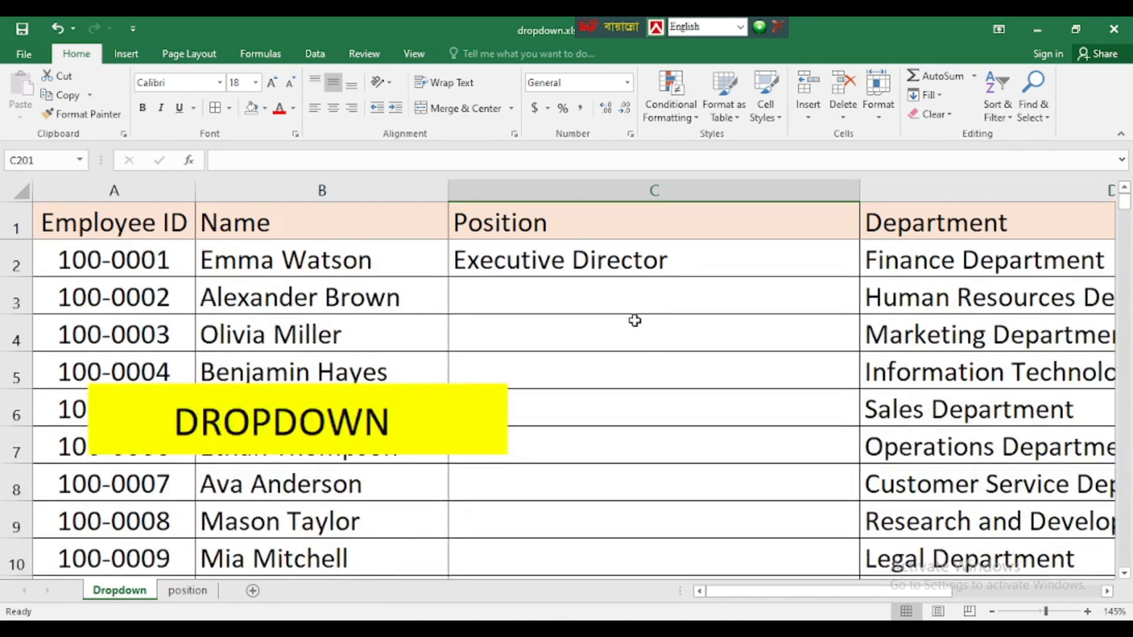
pyautogui.click(613, 267)
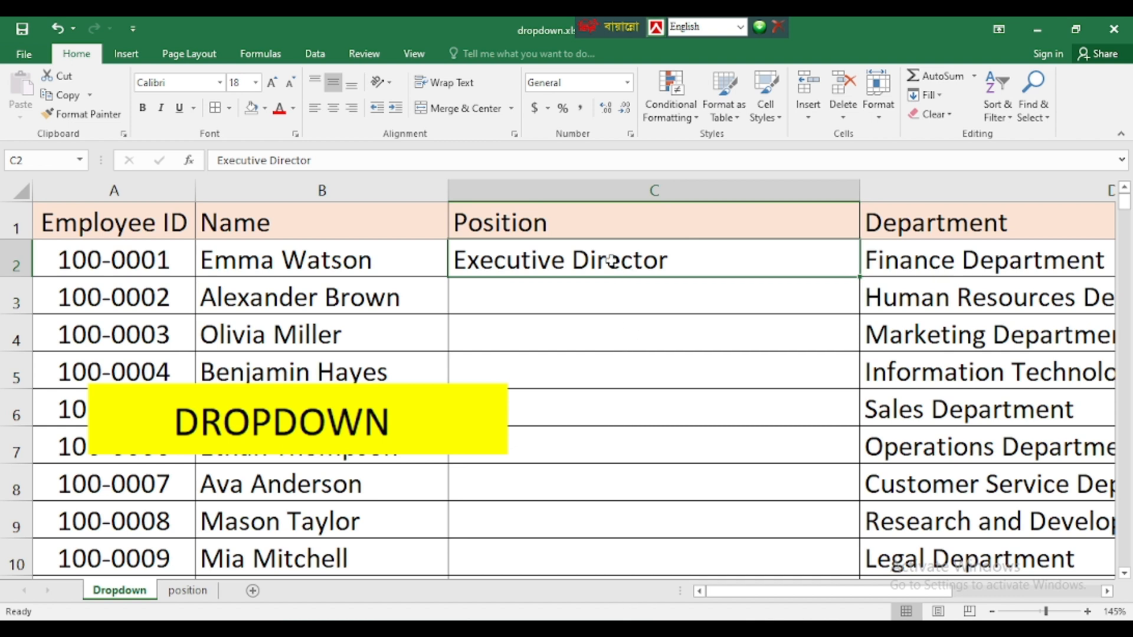
# - Clear the Executive Director entry from C2 and select the Position cells starting at C2
pyautogui.press('Delete')
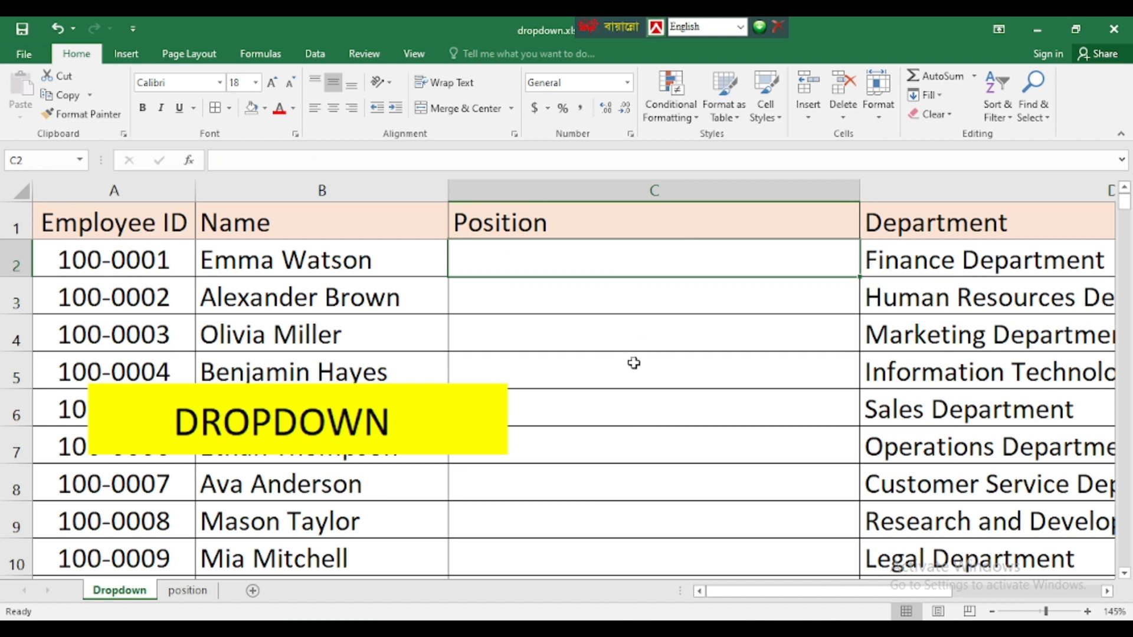
pyautogui.click(611, 328)
pyautogui.click(496, 253)
pyautogui.click(536, 187)
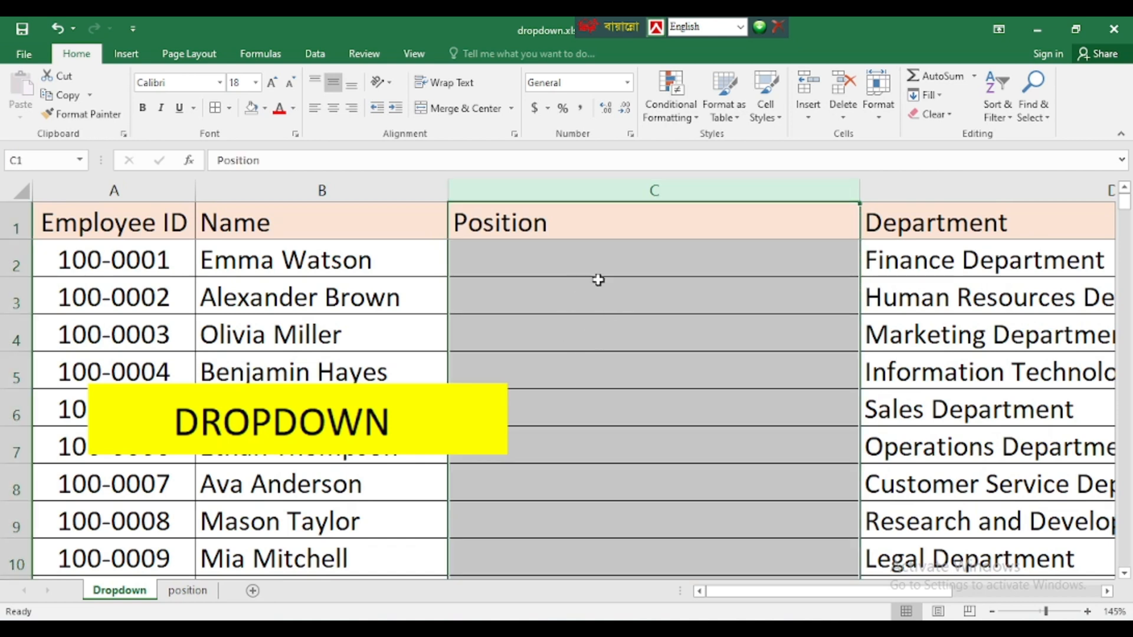
pyautogui.click(577, 264)
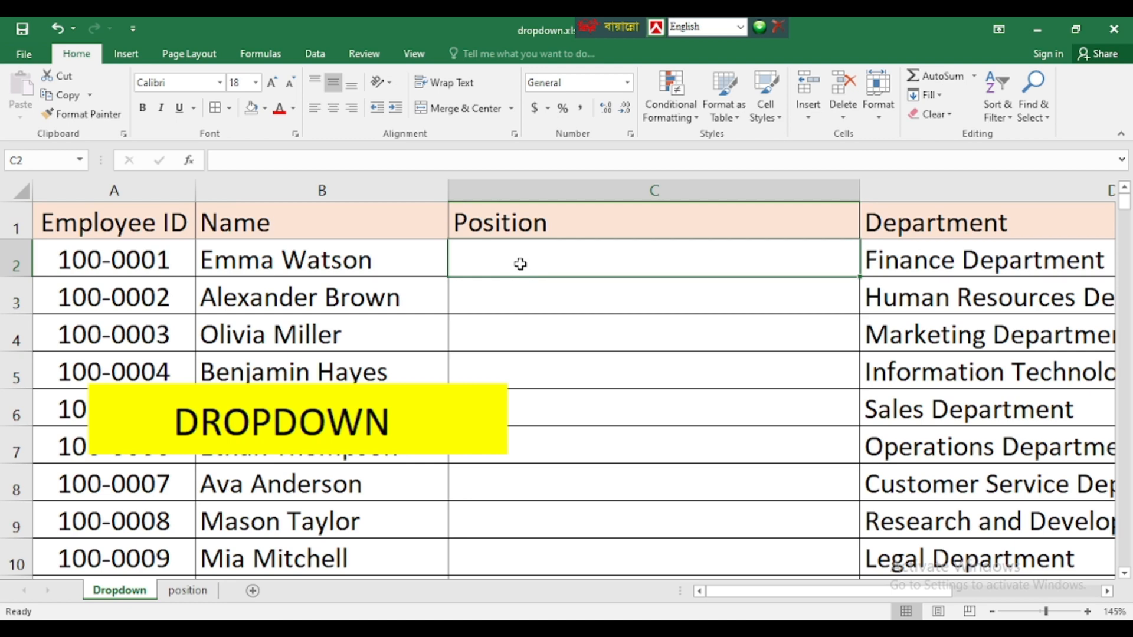
pyautogui.scroll(-20, 644, 294)
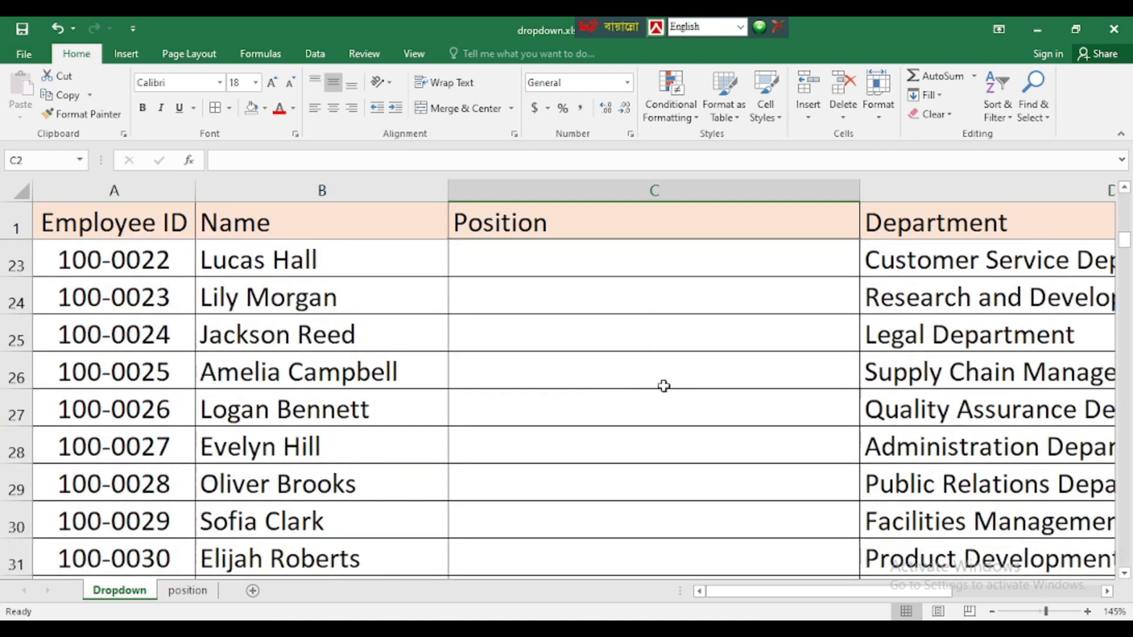
pyautogui.scroll(-20, 579, 454)
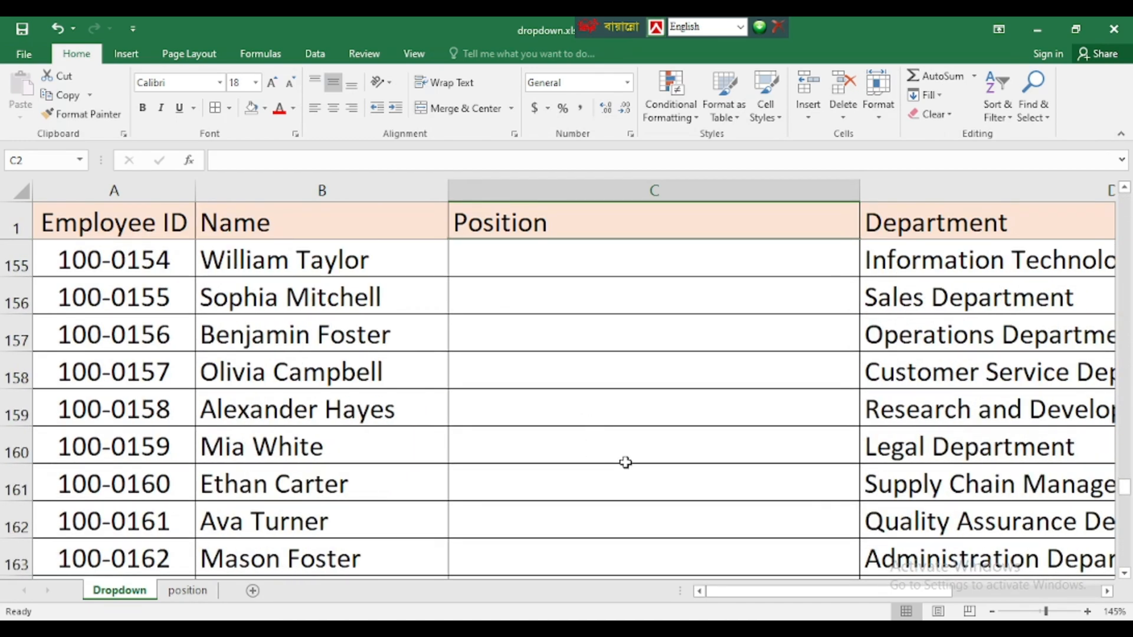
pyautogui.scroll(5, 582, 432)
pyautogui.scroll(4, 581, 432)
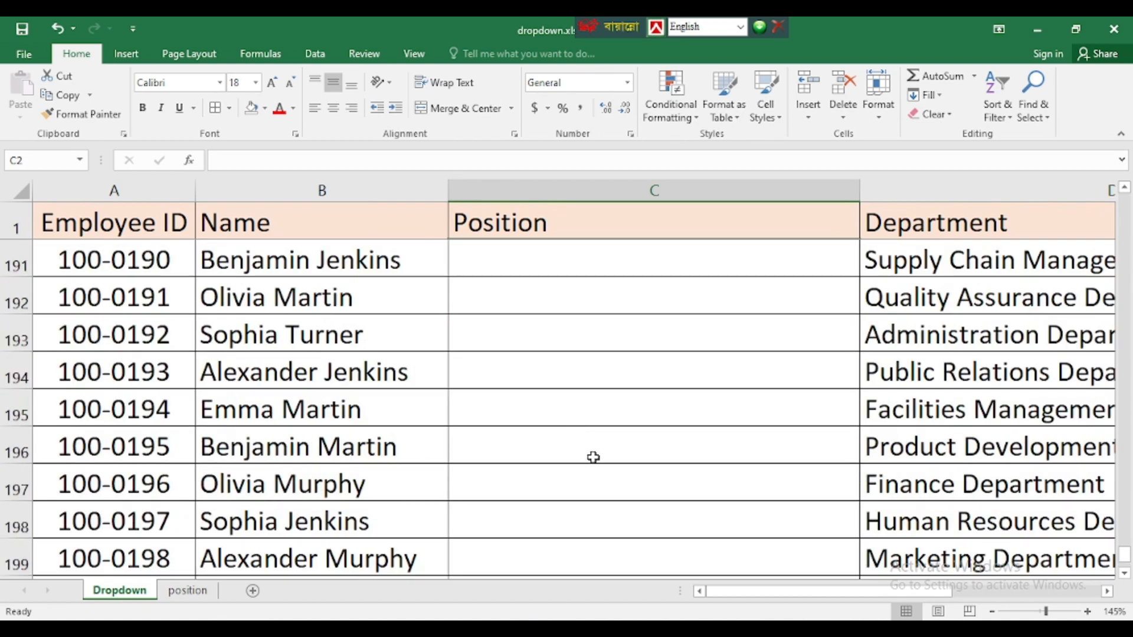
pyautogui.scroll(-3, 592, 458)
pyautogui.moveTo(576, 262); pyautogui.dragTo(576, 301)
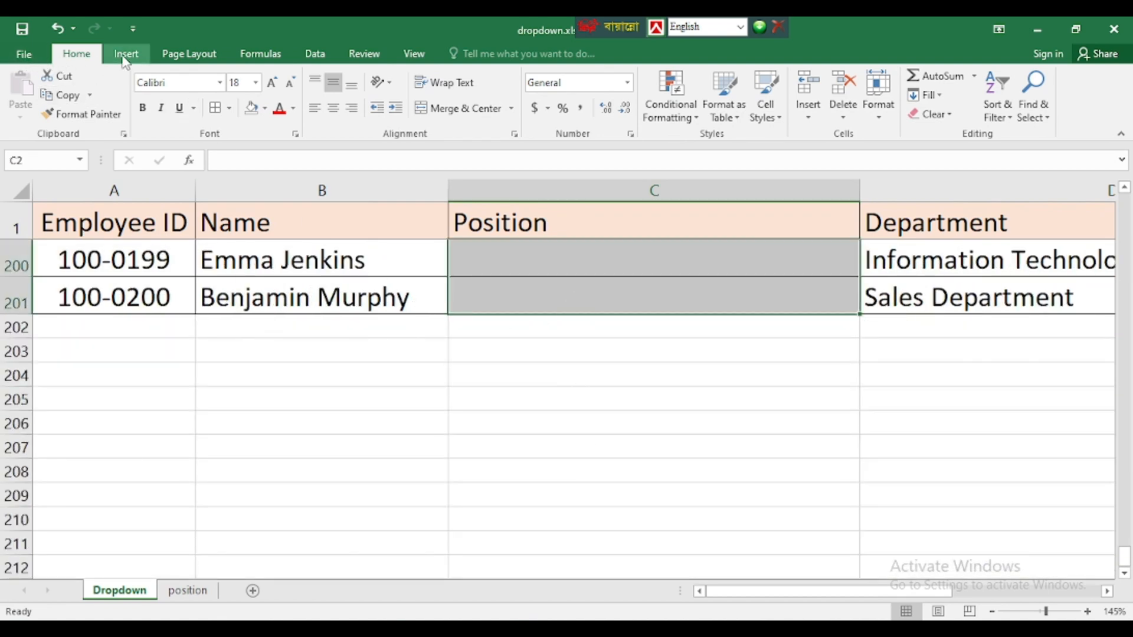
# - Bring up the Data Validation menu from the Data tab's data tools
pyautogui.click(315, 55)
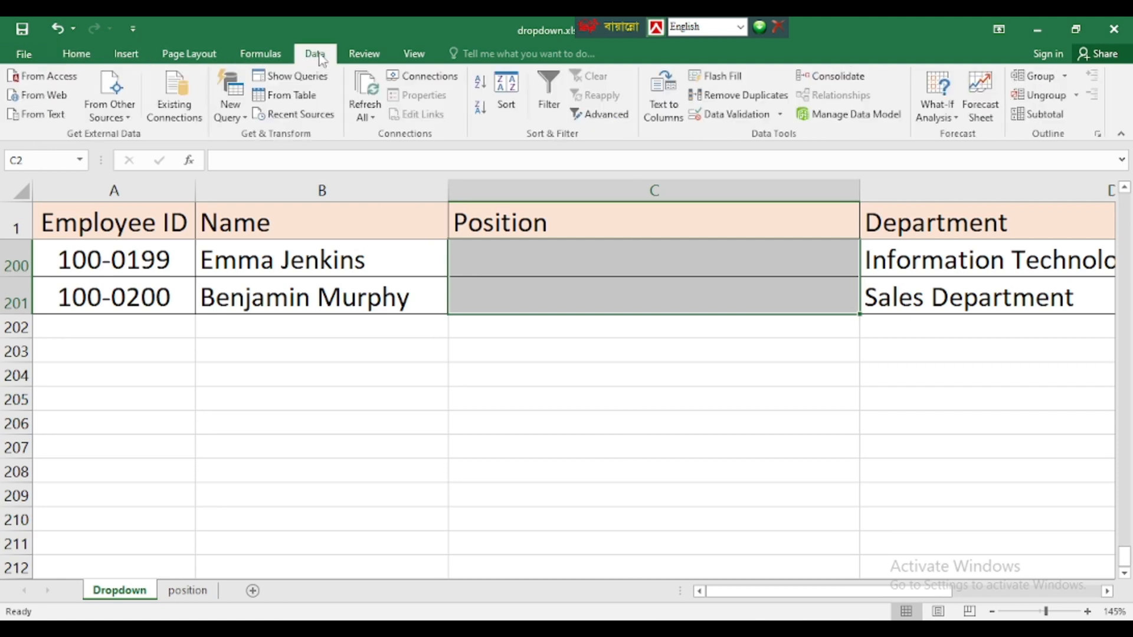
pyautogui.scroll(13, 534, 211)
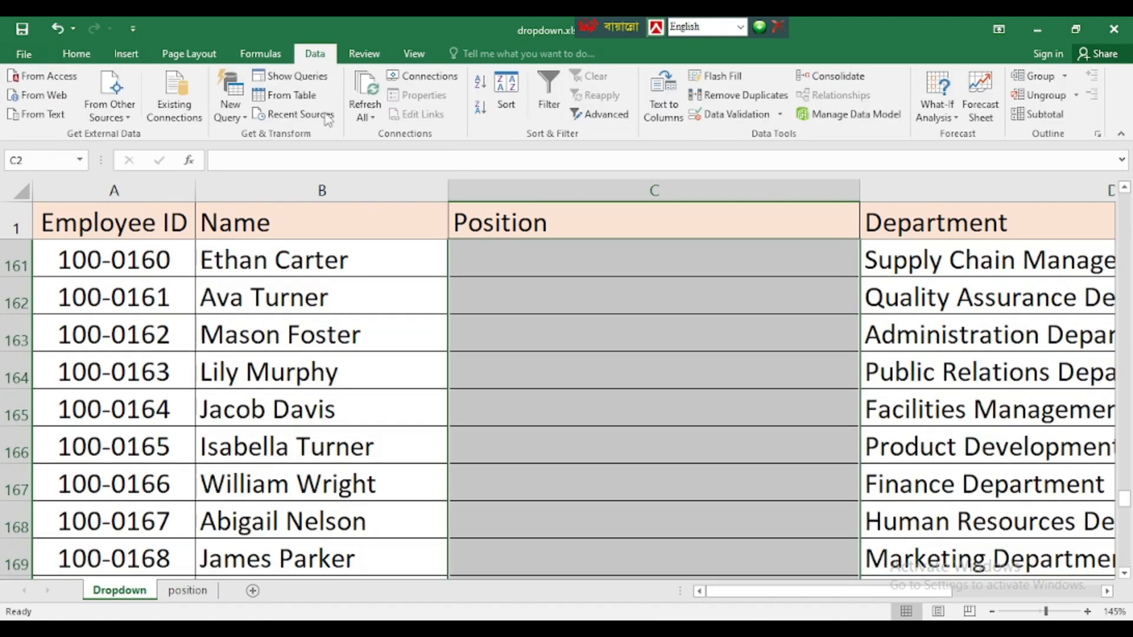
pyautogui.scroll(4, 387, 114)
pyautogui.click(316, 54)
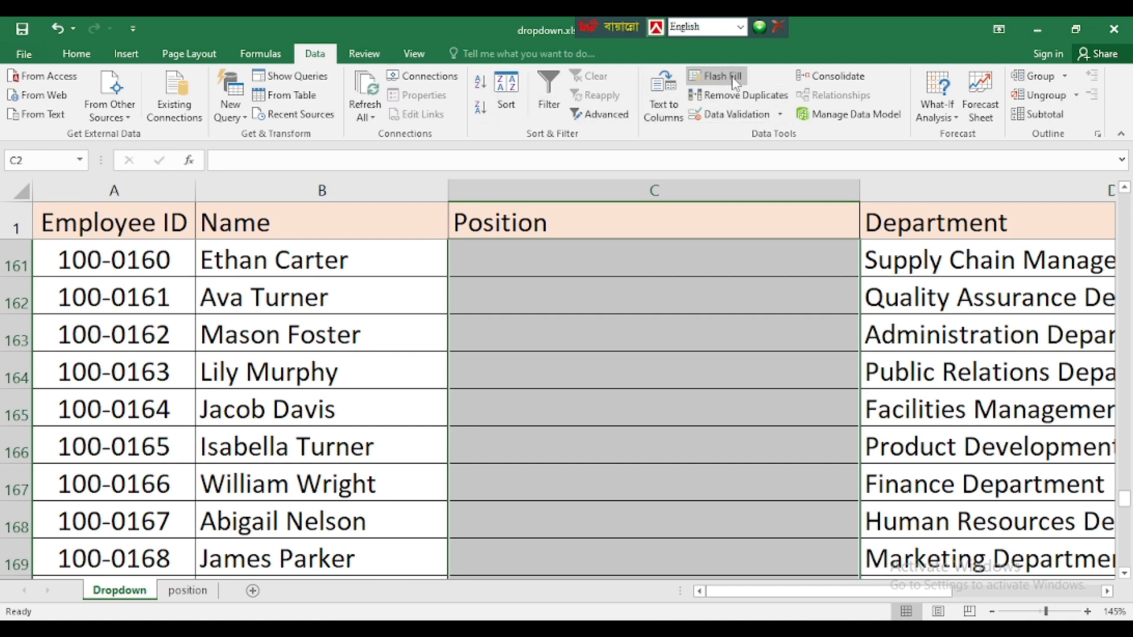
pyautogui.click(781, 115)
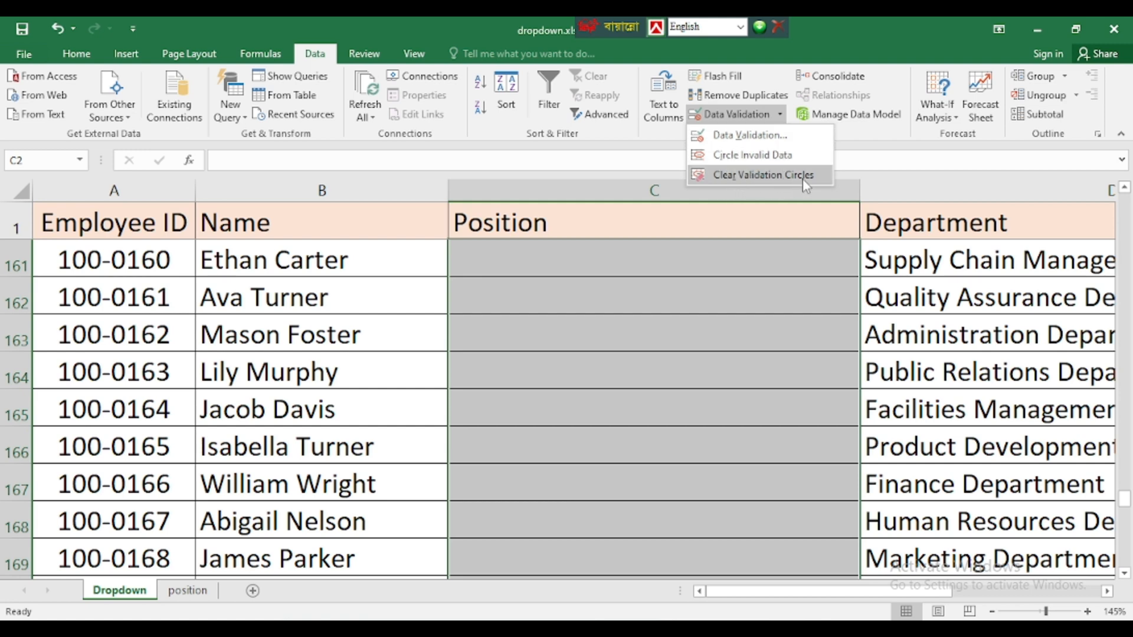
# - Set the validation rule to allow a List with In-cell dropdown, ready for the Source
pyautogui.click(738, 137)
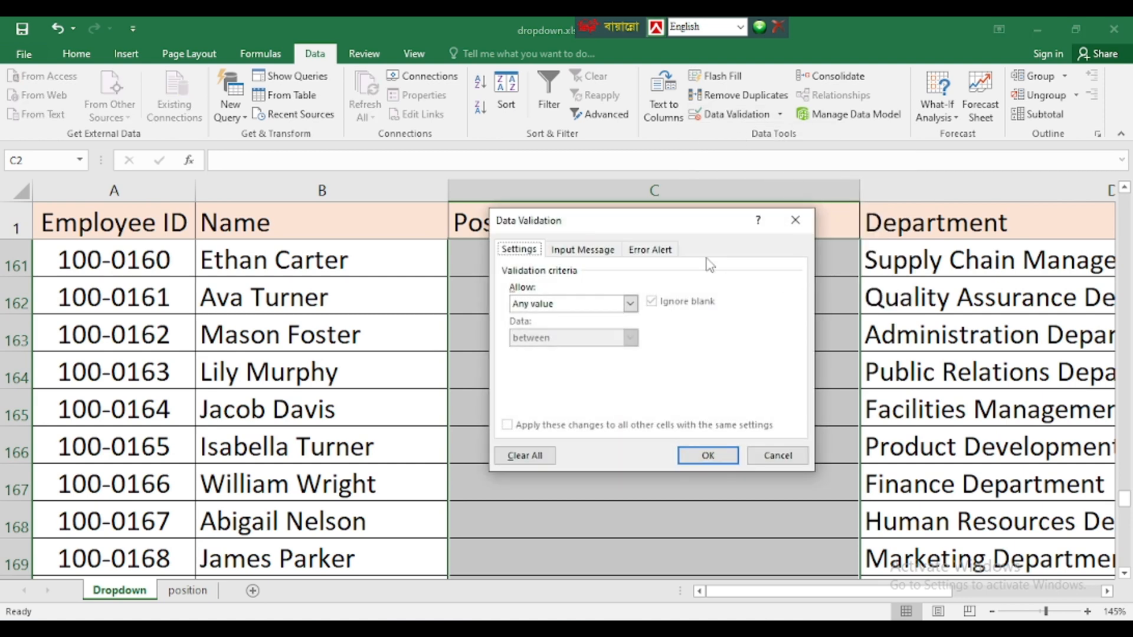
pyautogui.moveTo(676, 216); pyautogui.dragTo(280, 191)
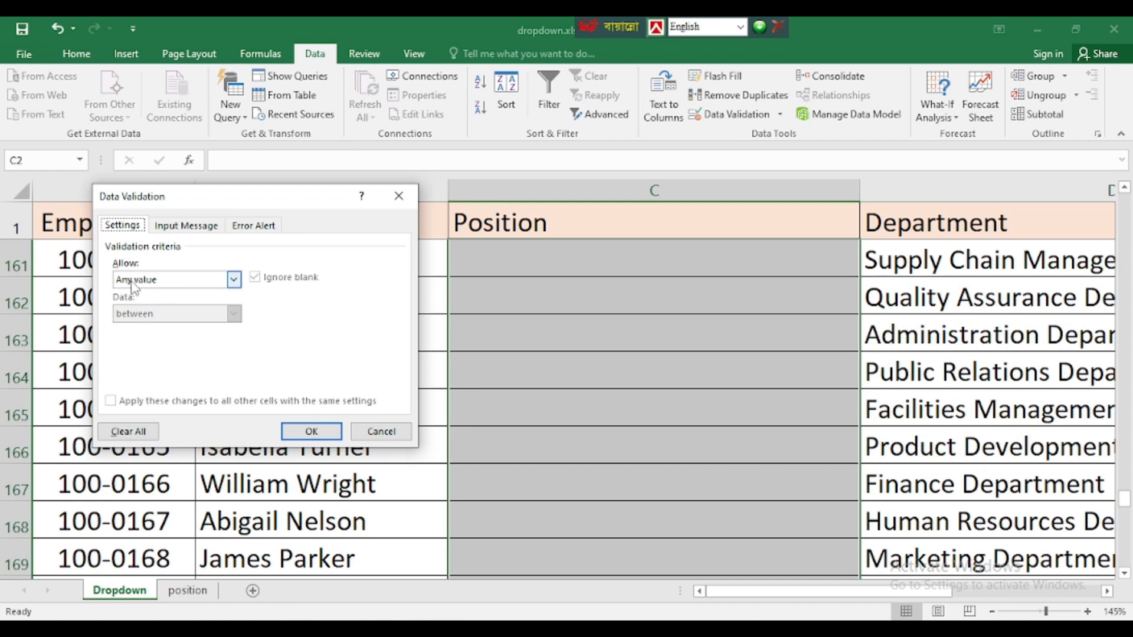
pyautogui.click(234, 280)
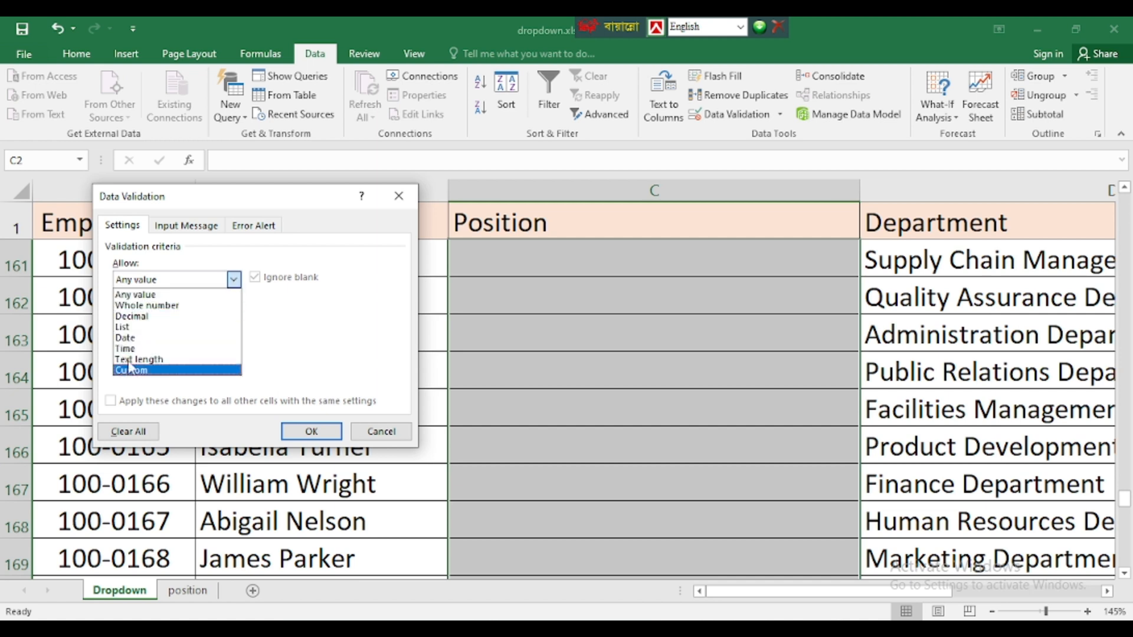
pyautogui.click(124, 327)
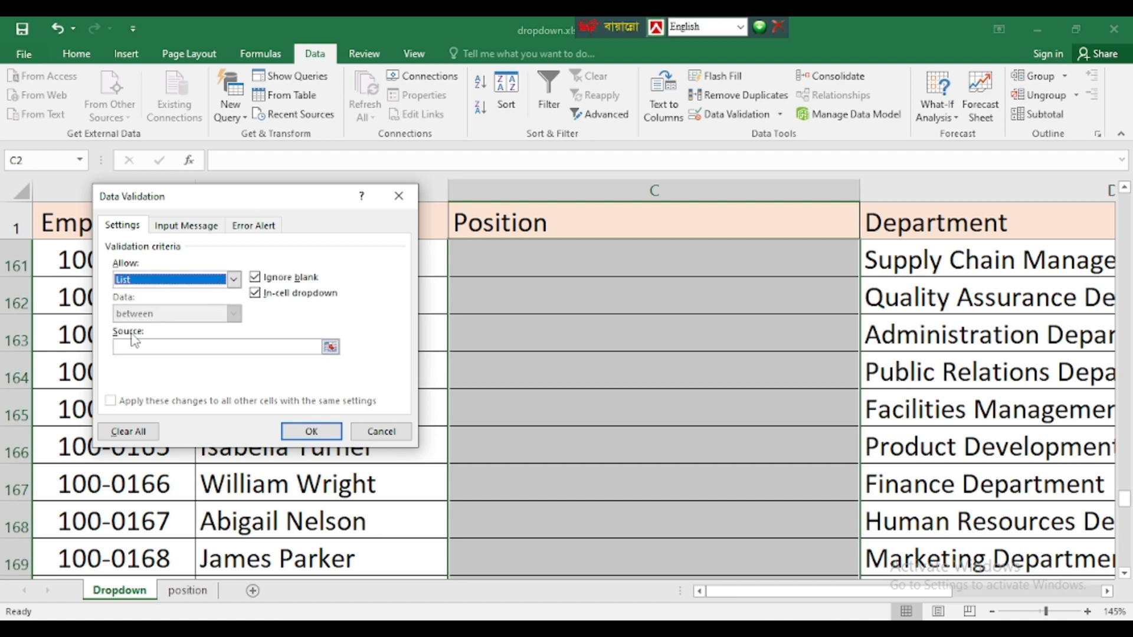
pyautogui.click(127, 346)
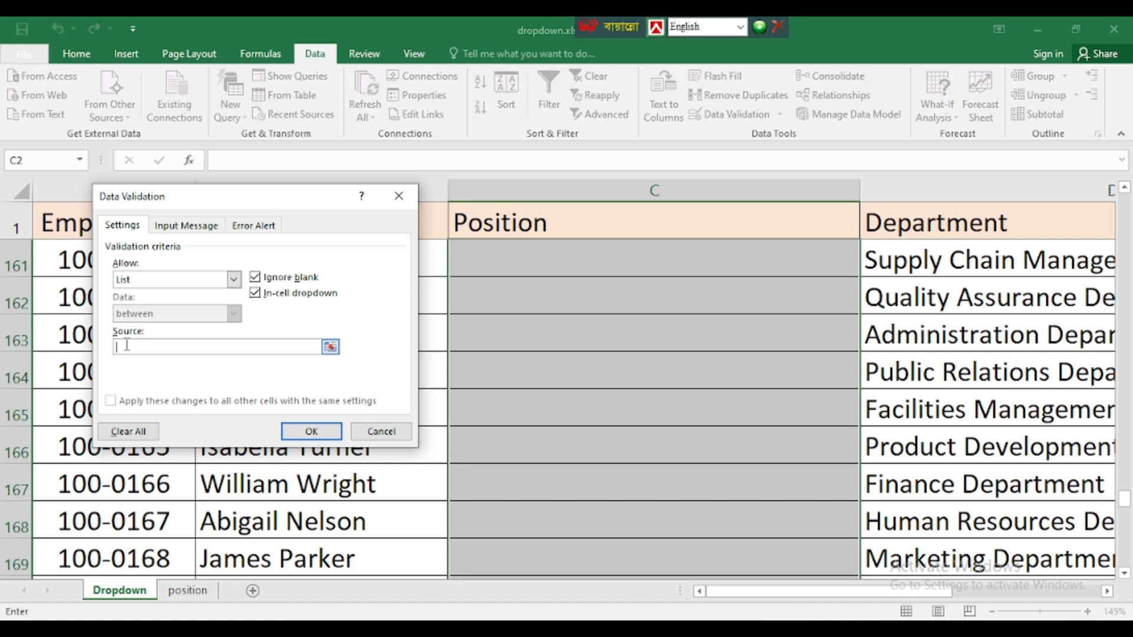
# - Set the list Source to =position!$A$2:$A$30 by selecting A2:A30 on the position sheet
pyautogui.click(331, 347)
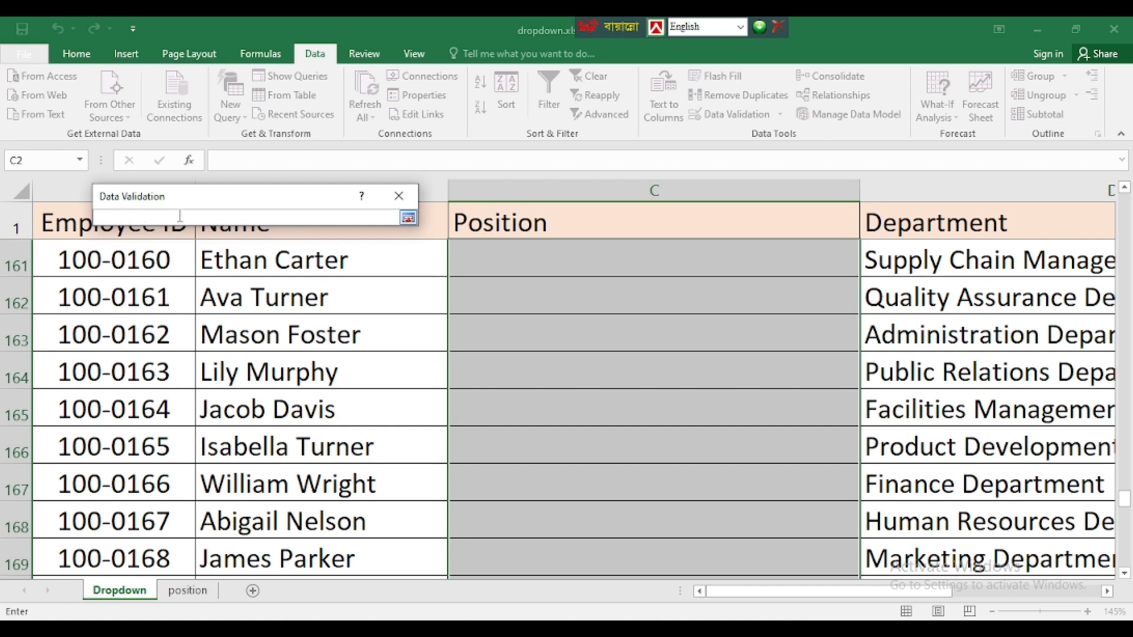
pyautogui.click(186, 592)
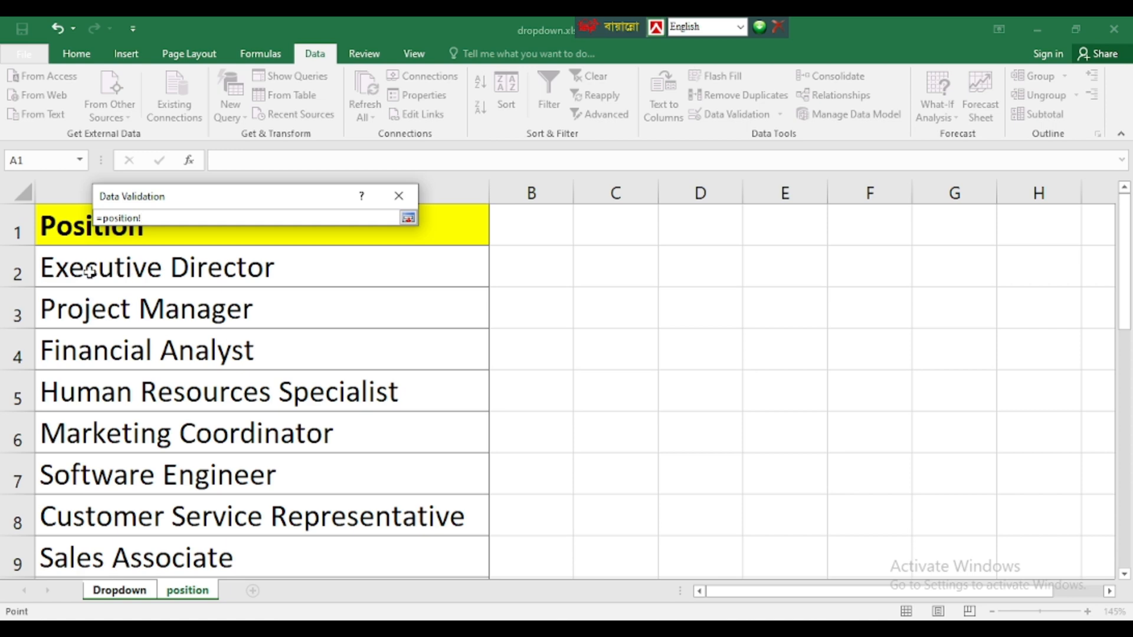
pyautogui.moveTo(64, 268); pyautogui.dragTo(112, 522)
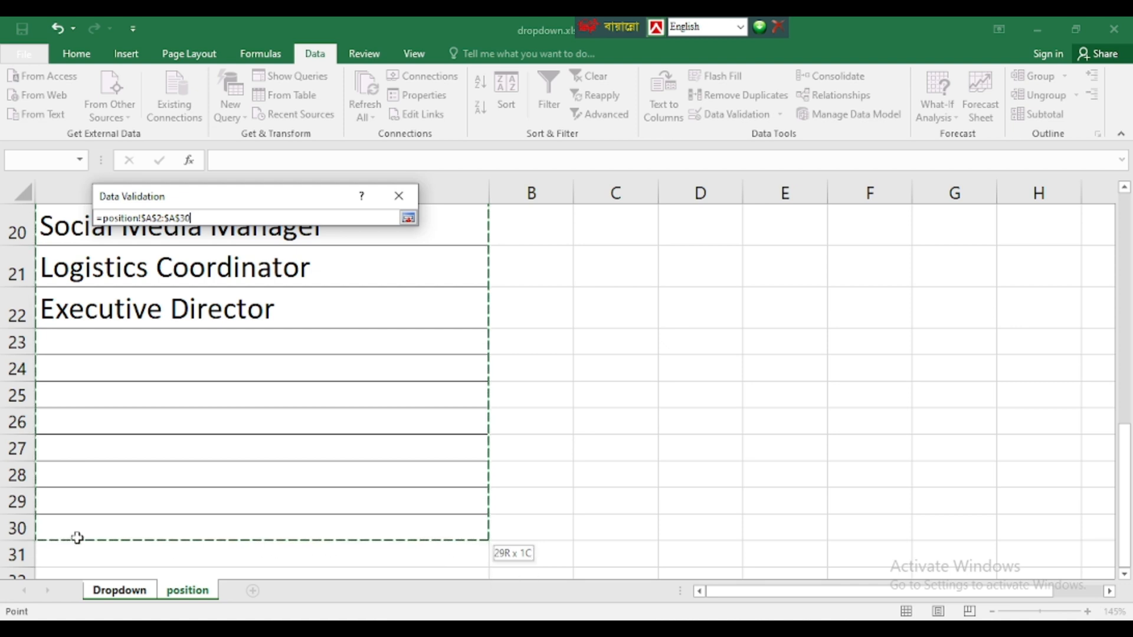
pyautogui.click(408, 218)
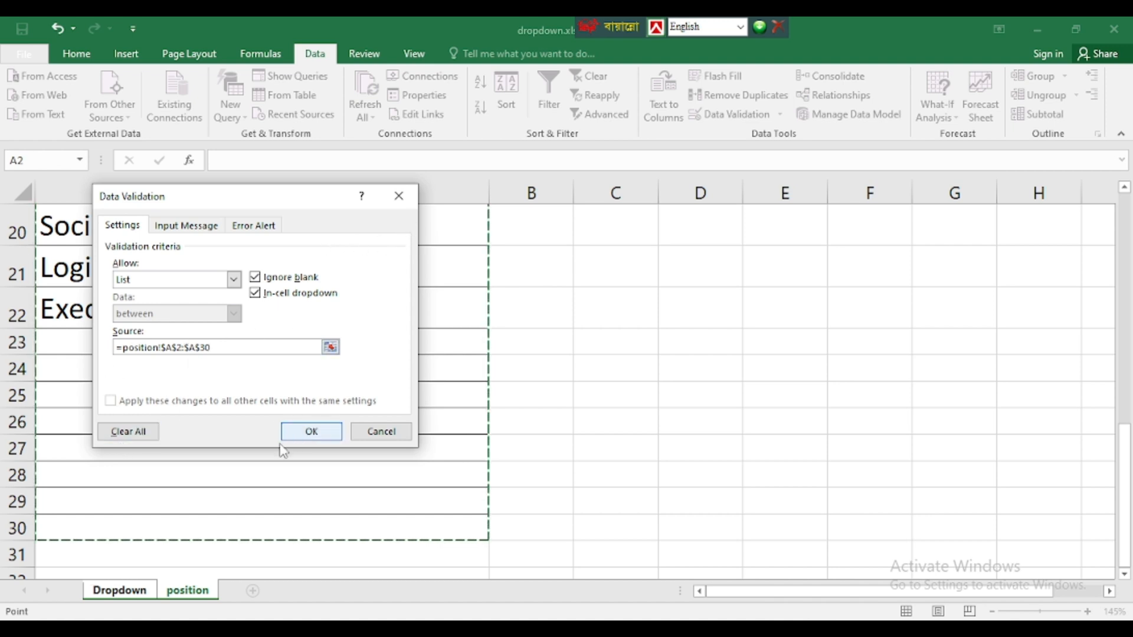
# - Apply the list validation and check Position cells for dropdowns, ending on C2
pyautogui.click(310, 431)
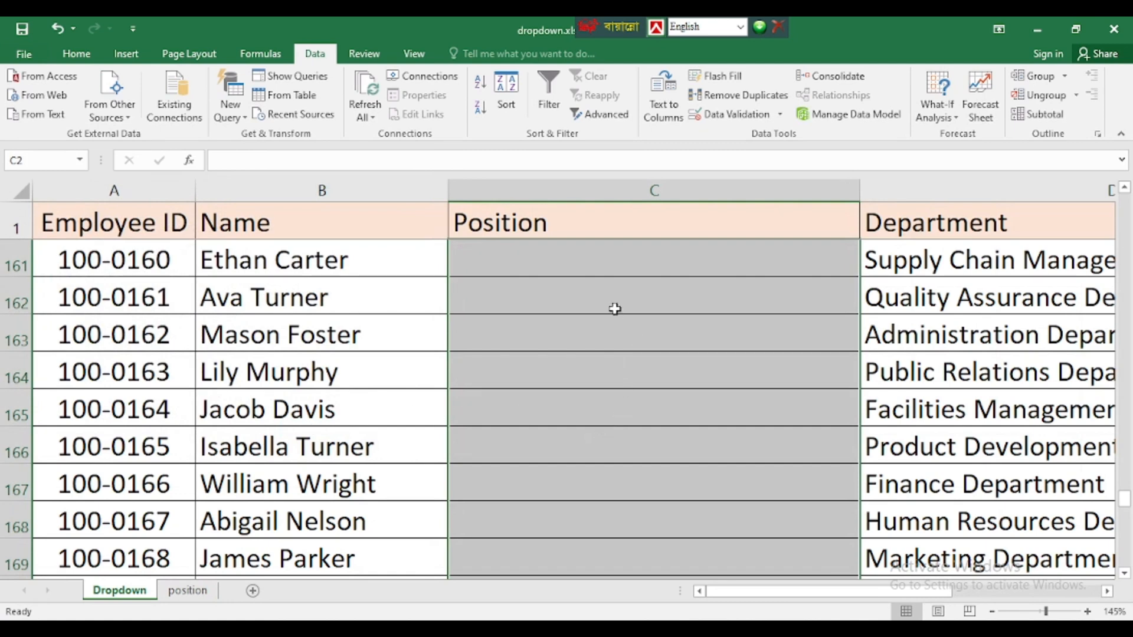
pyautogui.click(566, 310)
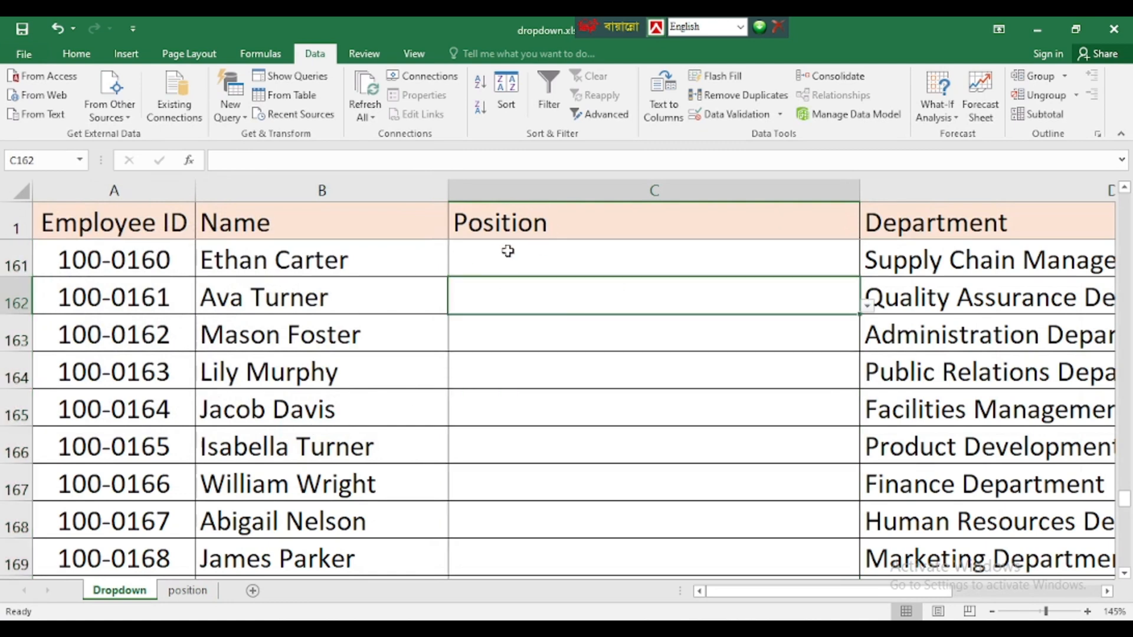
pyautogui.scroll(13, 480, 341)
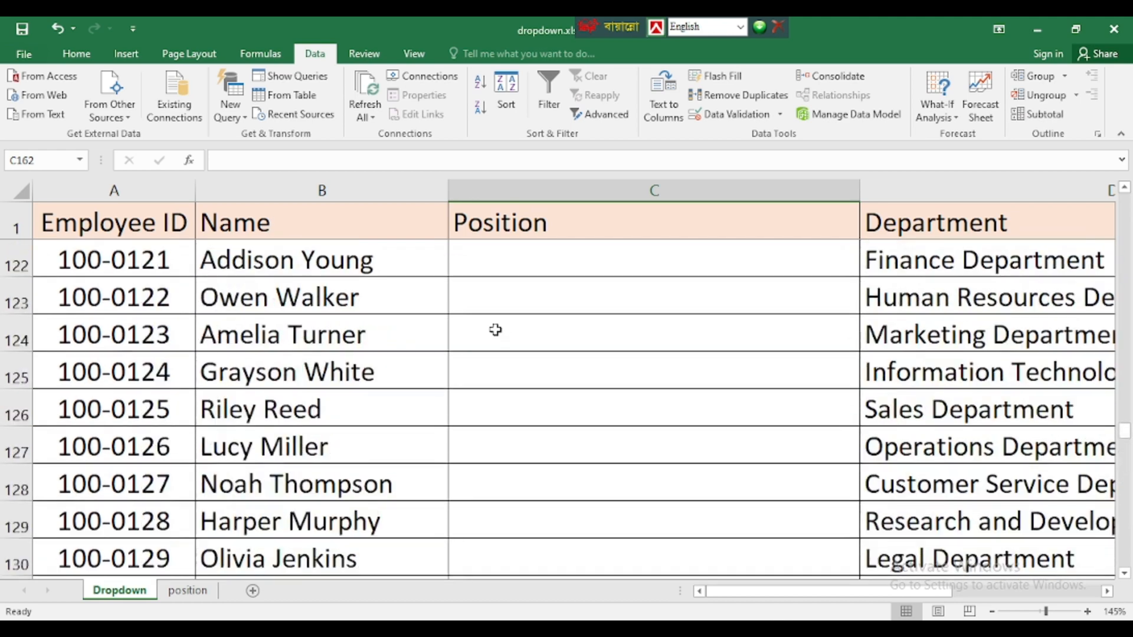
pyautogui.scroll(20, 502, 328)
pyautogui.click(607, 342)
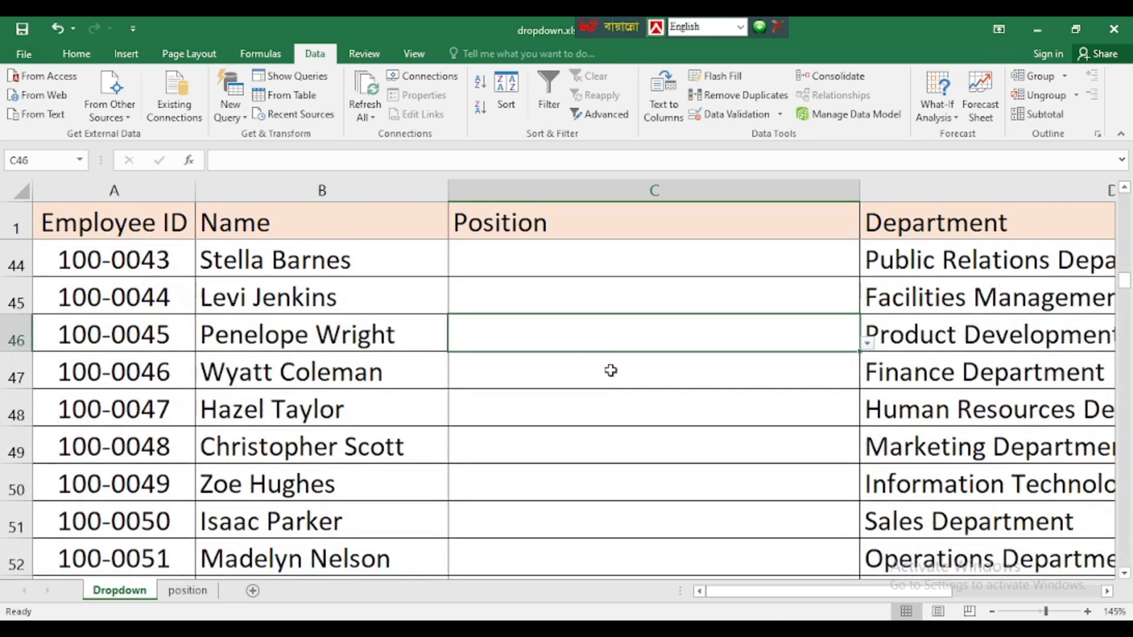
pyautogui.hotkey('ctrl', 'Home')
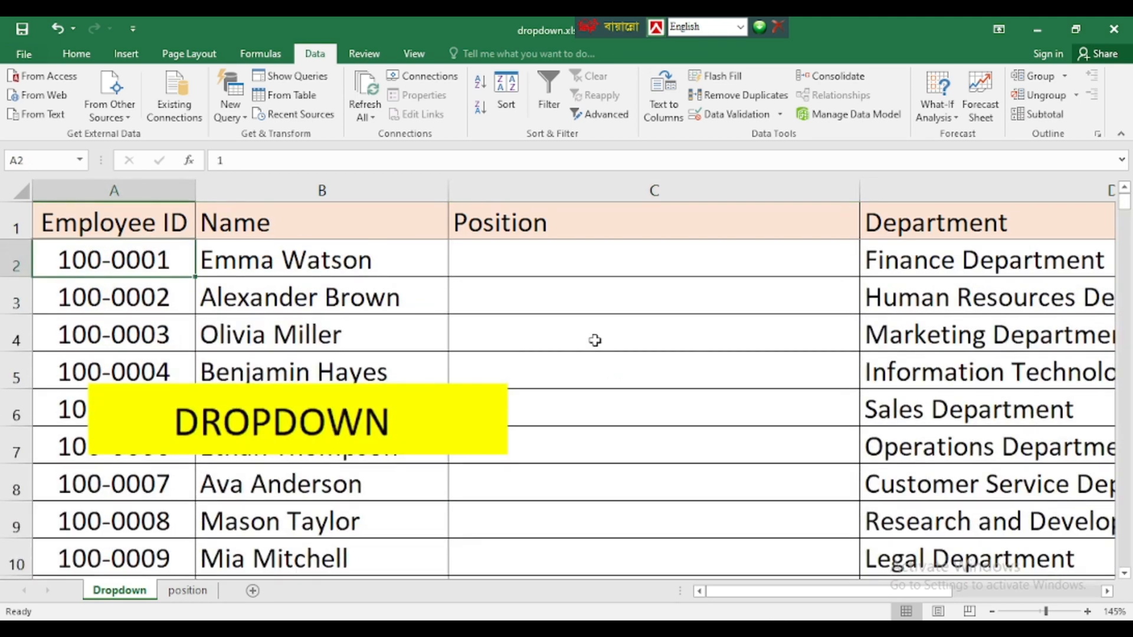
pyautogui.click(542, 261)
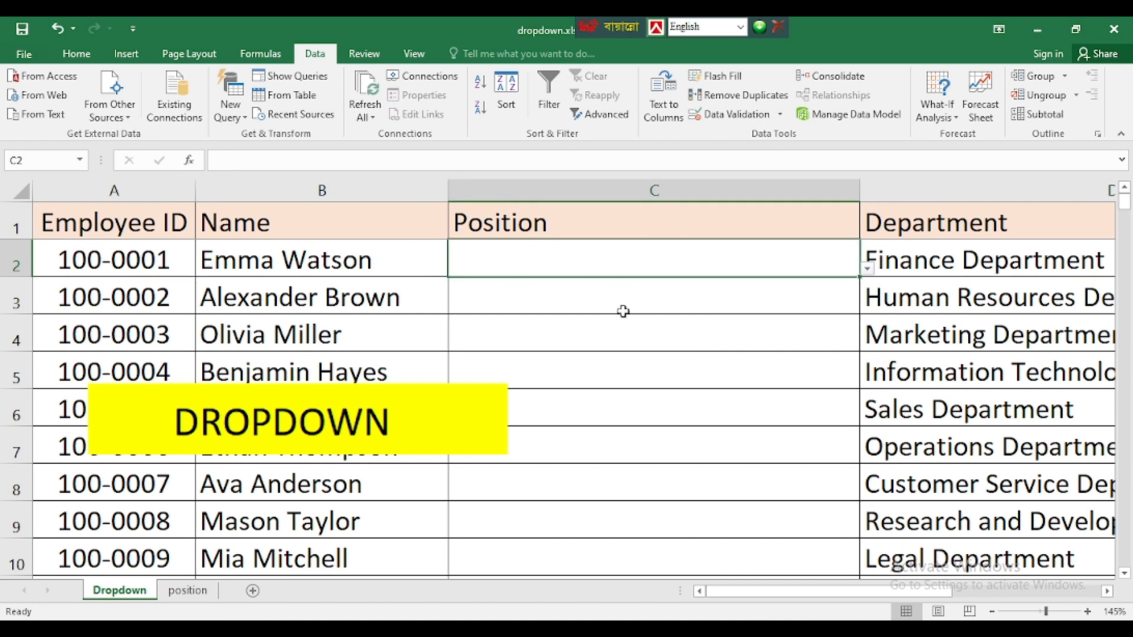
# - Pick Human Resources Specialist for C2 and Financial Analyst for C3 from the dropdowns
pyautogui.click(867, 269)
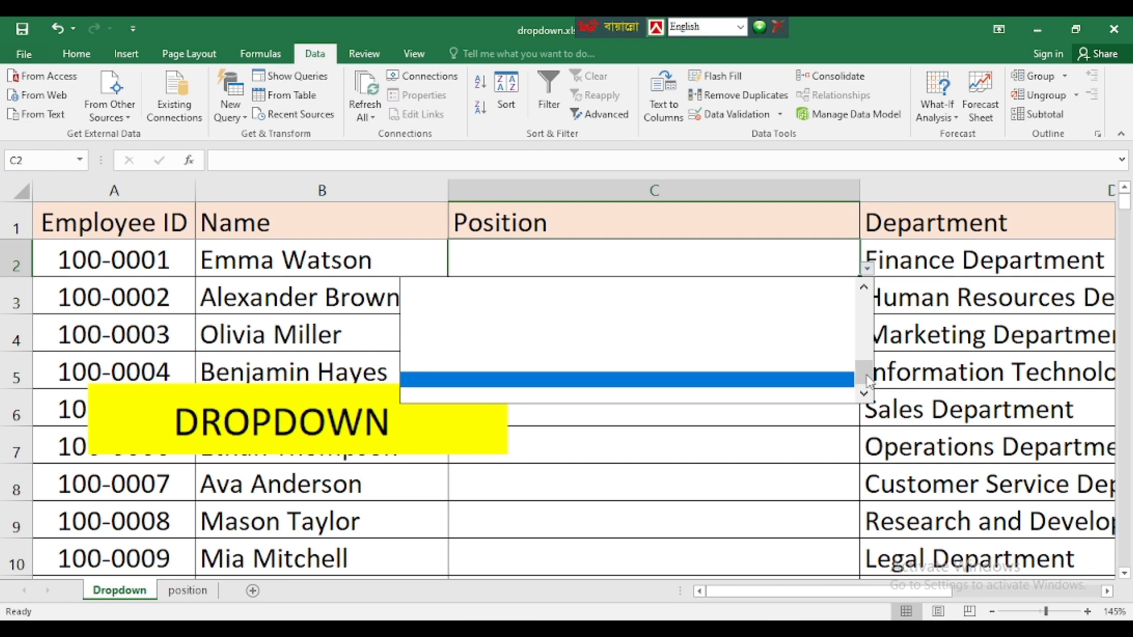
pyautogui.moveTo(864, 373); pyautogui.dragTo(864, 298)
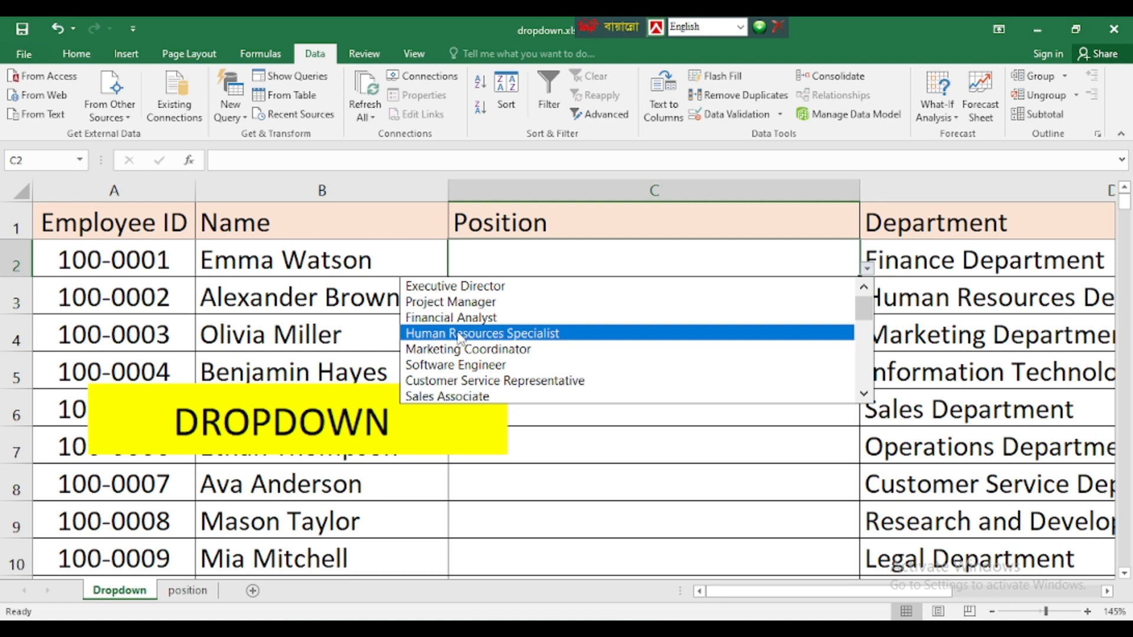
pyautogui.click(495, 334)
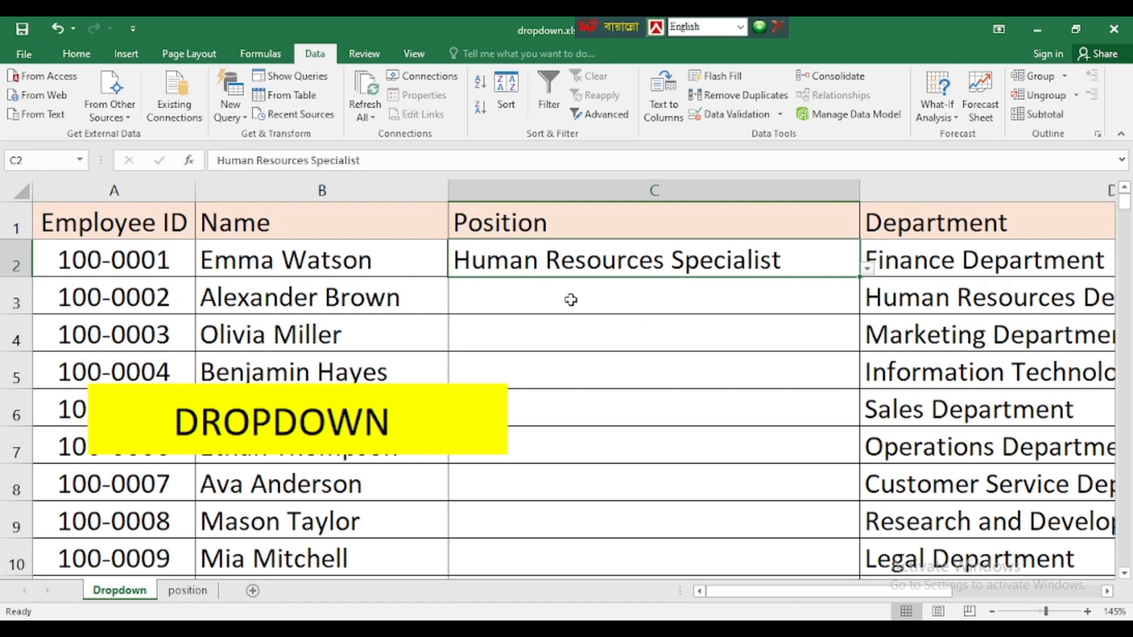
pyautogui.click(606, 307)
pyautogui.click(867, 307)
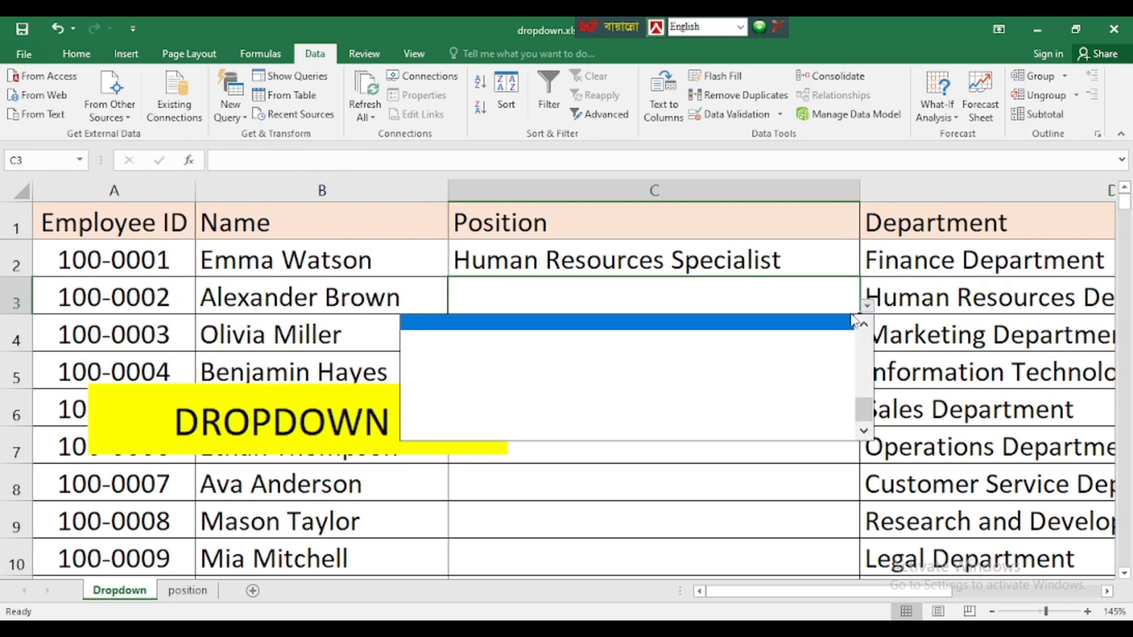
pyautogui.moveTo(866, 409); pyautogui.dragTo(865, 336)
pyautogui.click(447, 355)
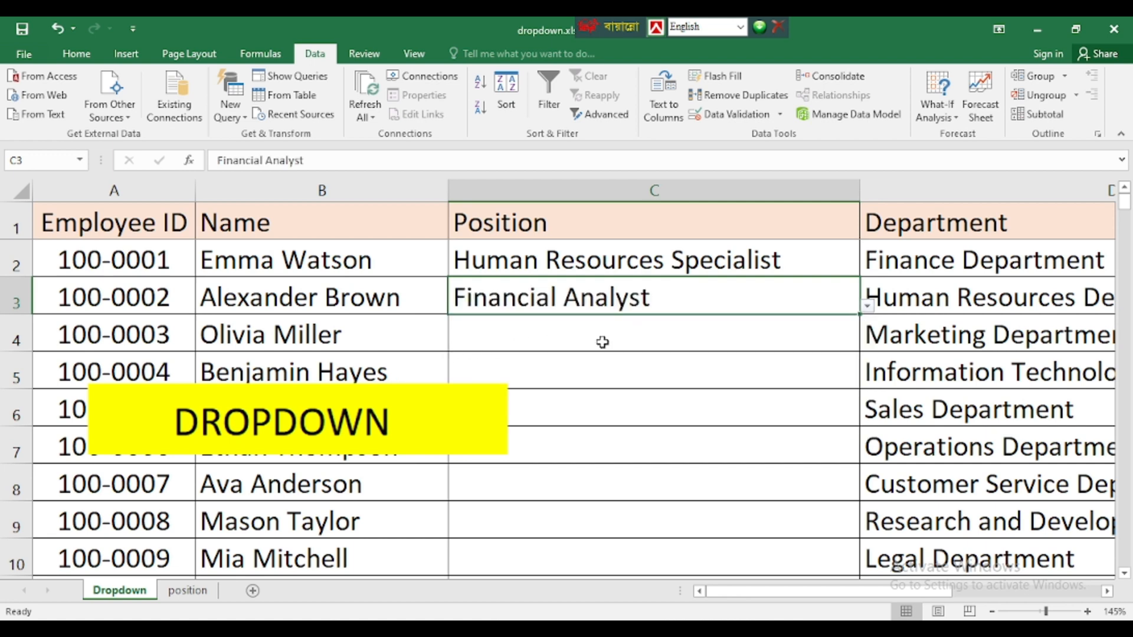
# - Pick Project Manager for C4, Executive Director for C5 and Human Resources Specialist for C6
pyautogui.click(845, 343)
pyautogui.click(867, 343)
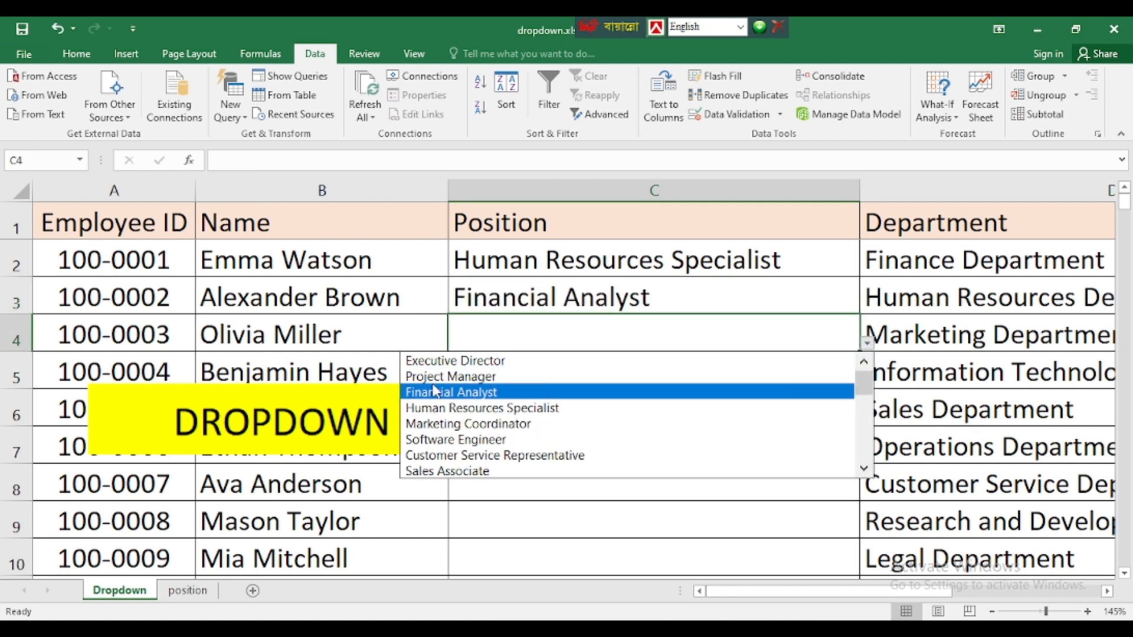
pyautogui.click(442, 377)
pyautogui.click(582, 371)
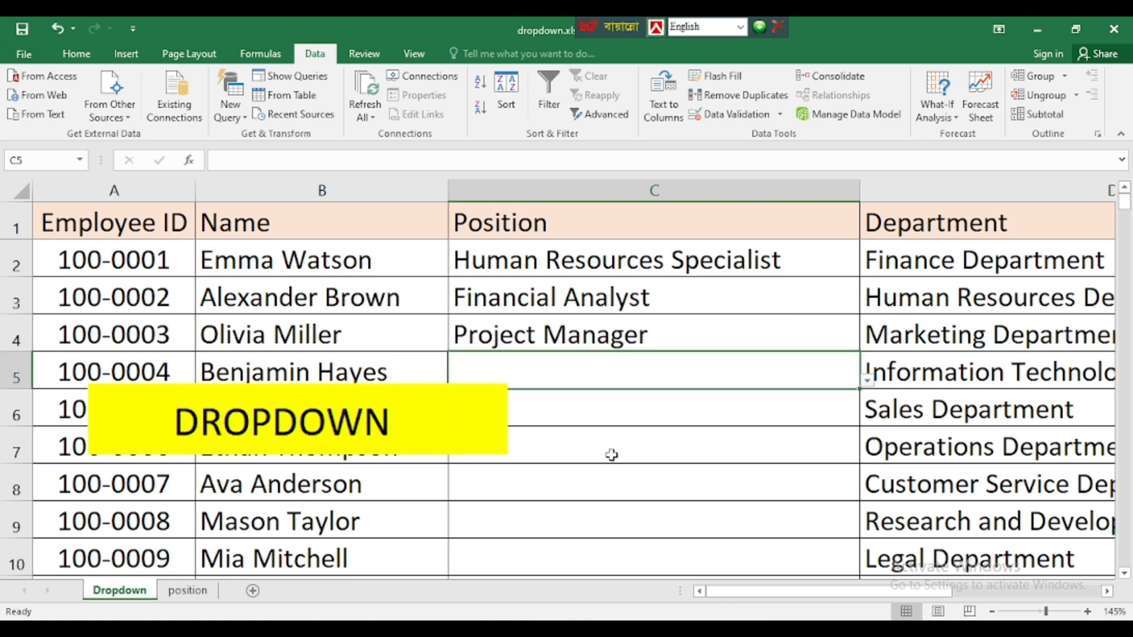
pyautogui.click(868, 381)
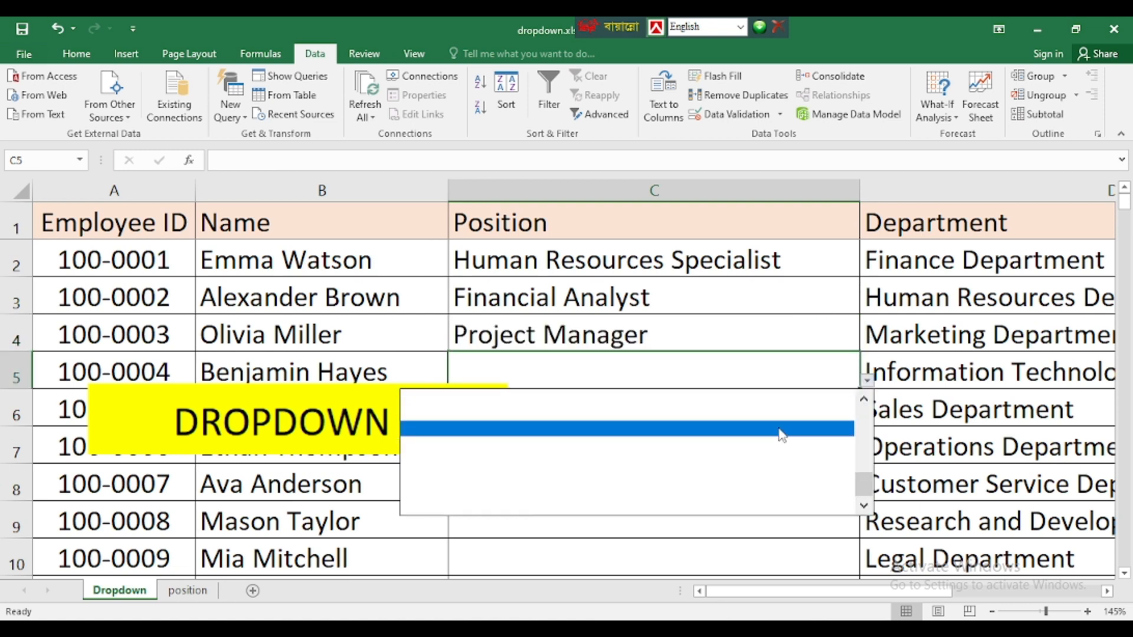
pyautogui.moveTo(865, 487); pyautogui.dragTo(868, 413)
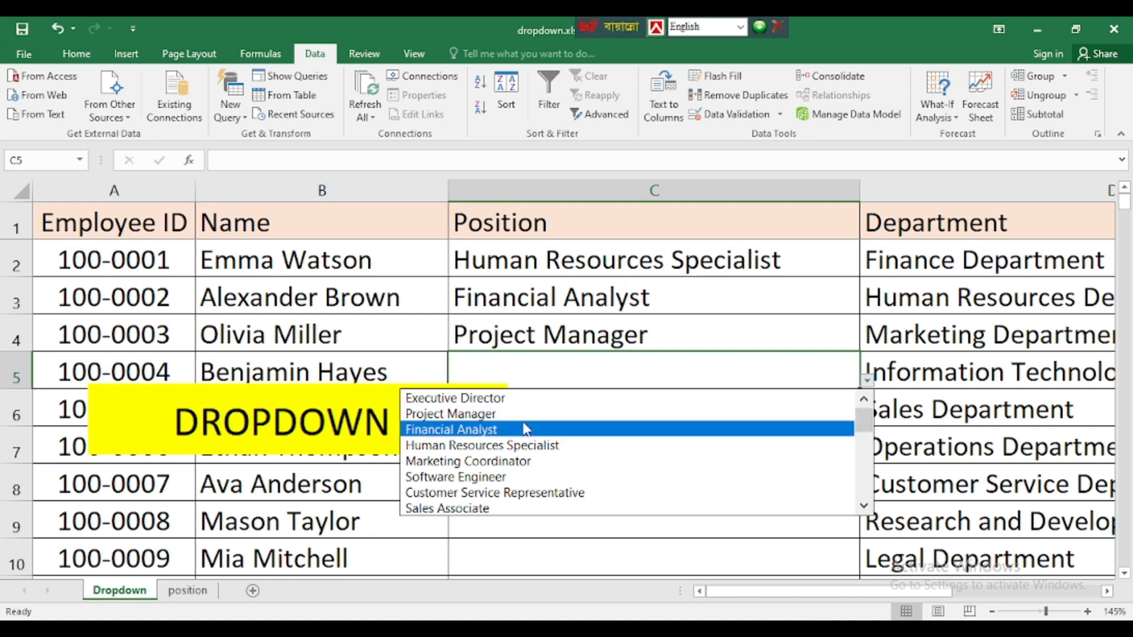
pyautogui.click(455, 399)
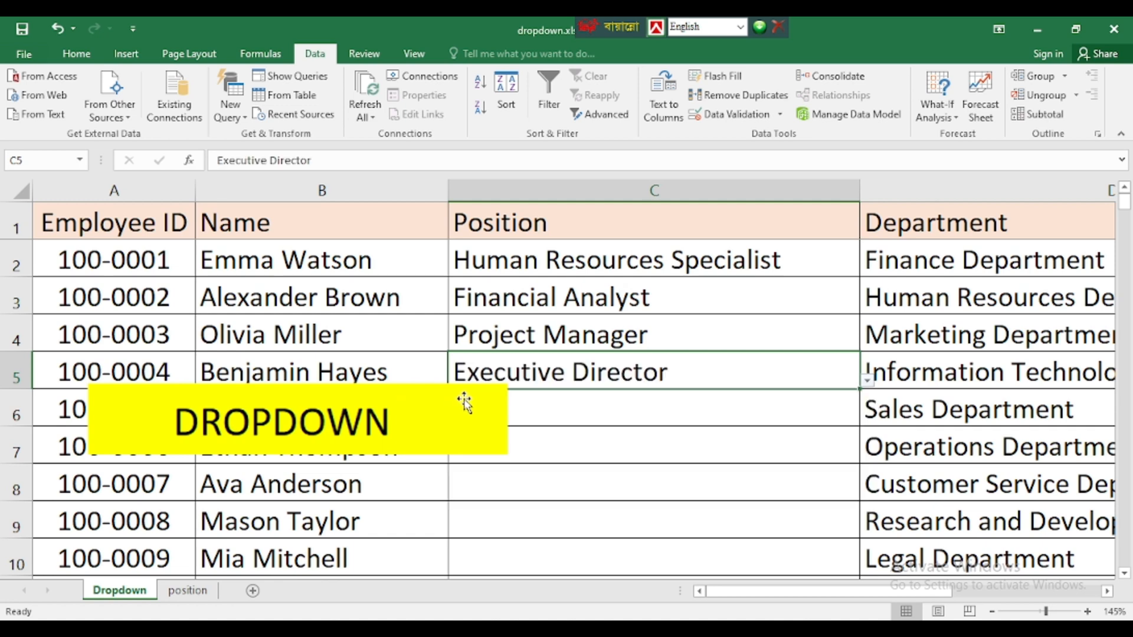
pyautogui.click(802, 401)
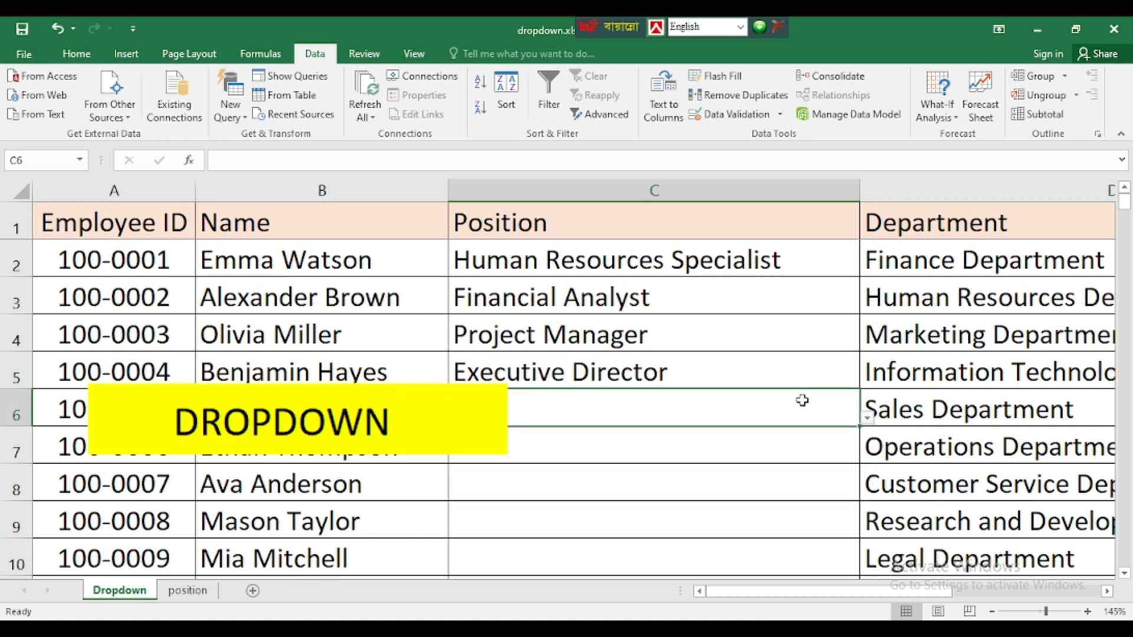
pyautogui.click(868, 417)
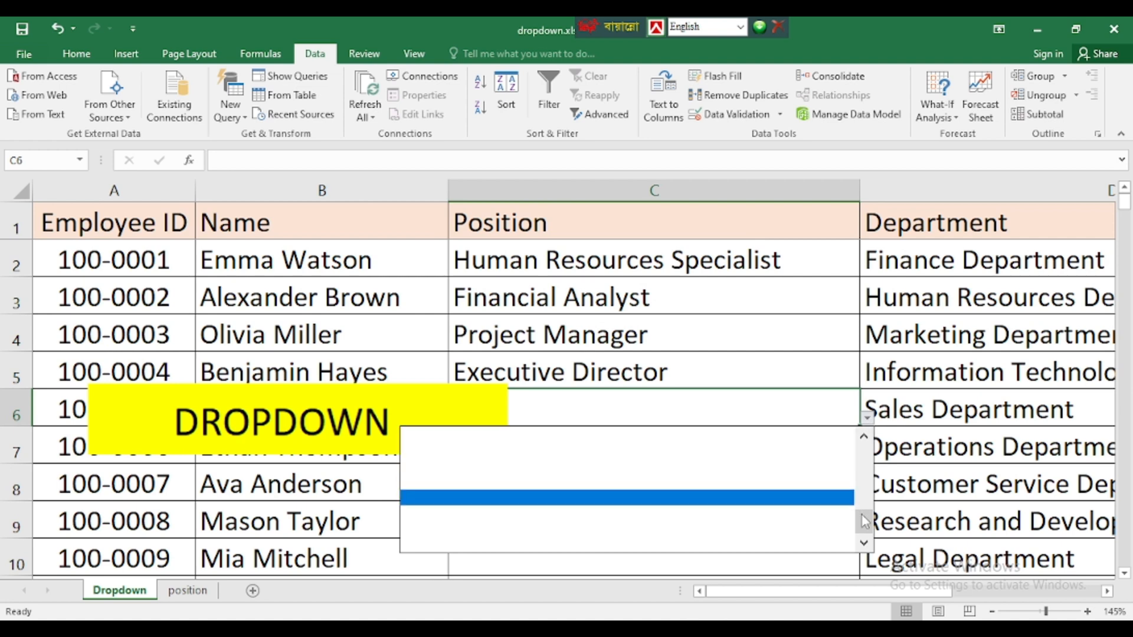
pyautogui.moveTo(863, 520); pyautogui.dragTo(866, 431)
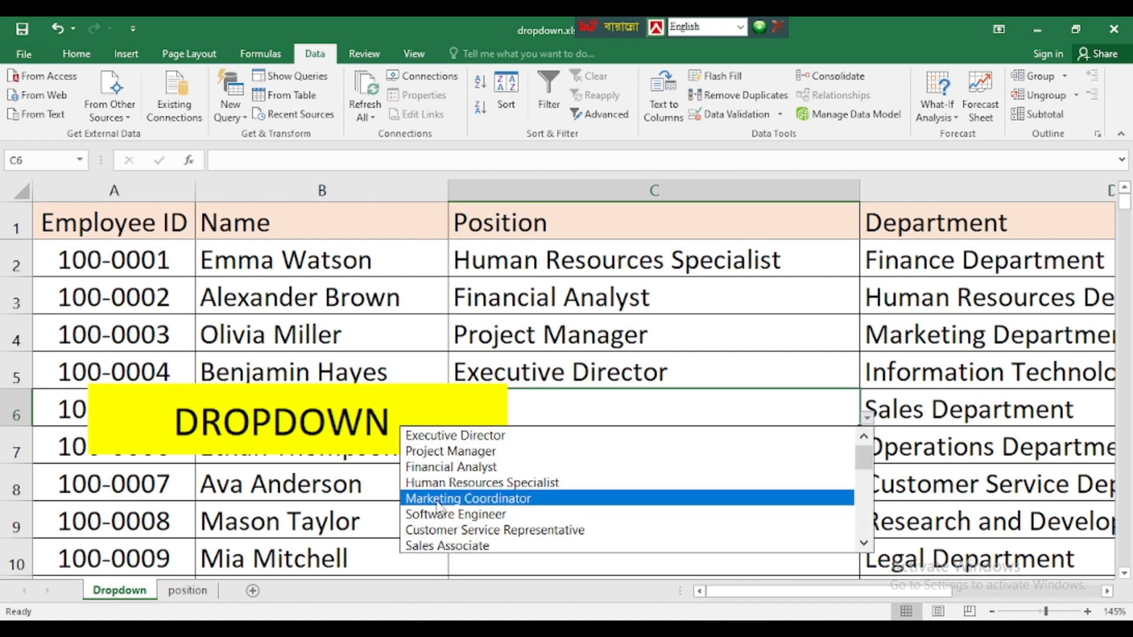
pyautogui.click(446, 484)
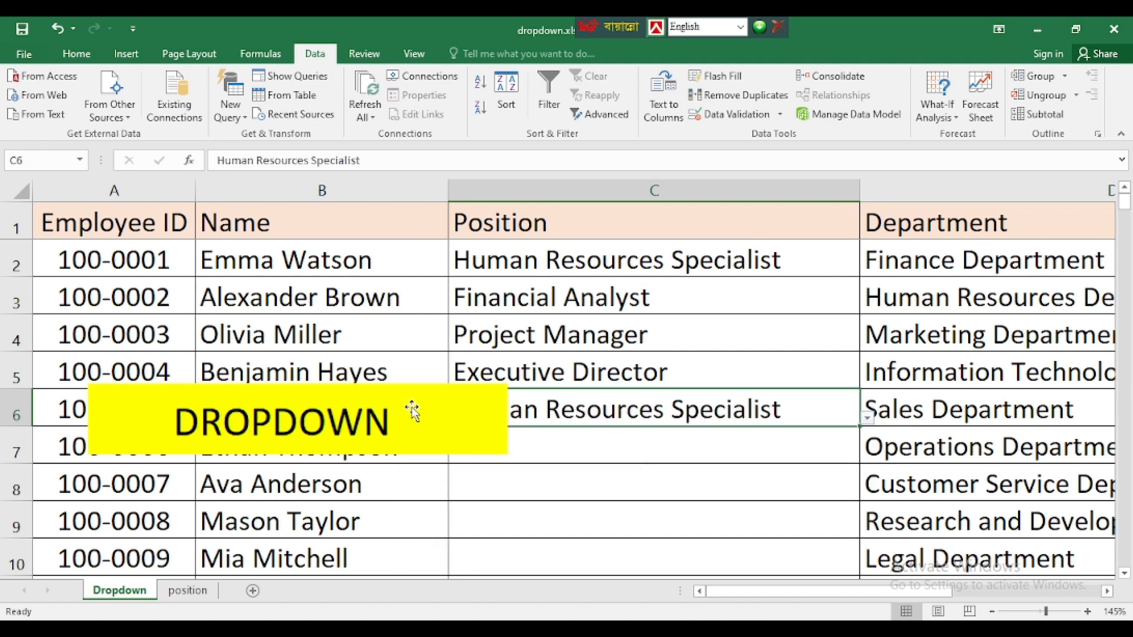
pyautogui.moveTo(411, 412); pyautogui.dragTo(357, 524)
pyautogui.click(546, 260)
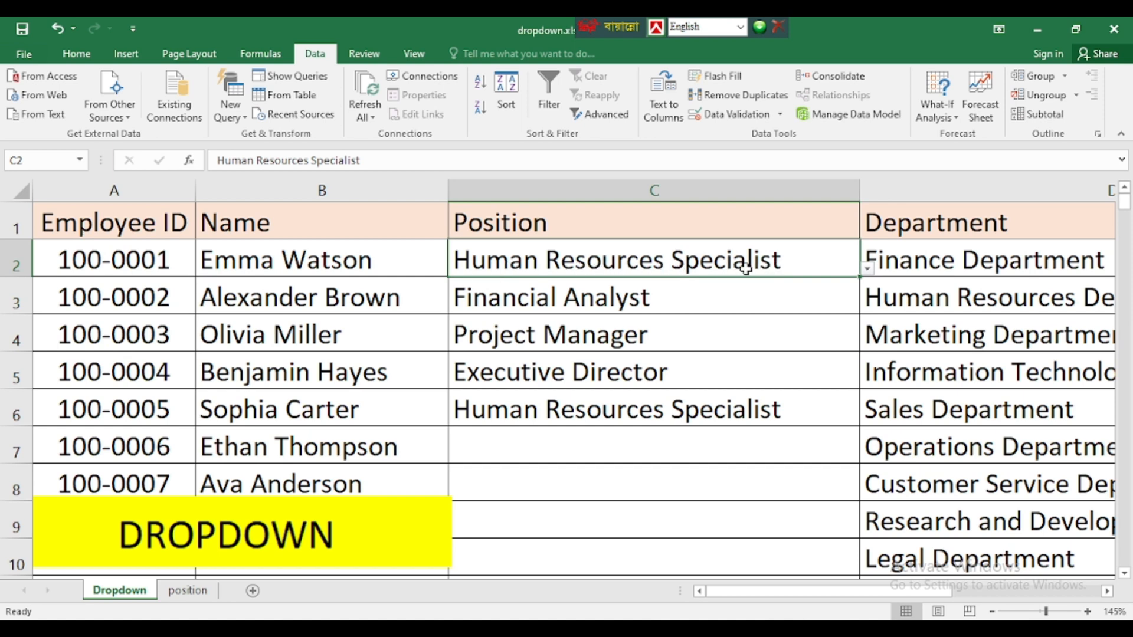
pyautogui.click(627, 413)
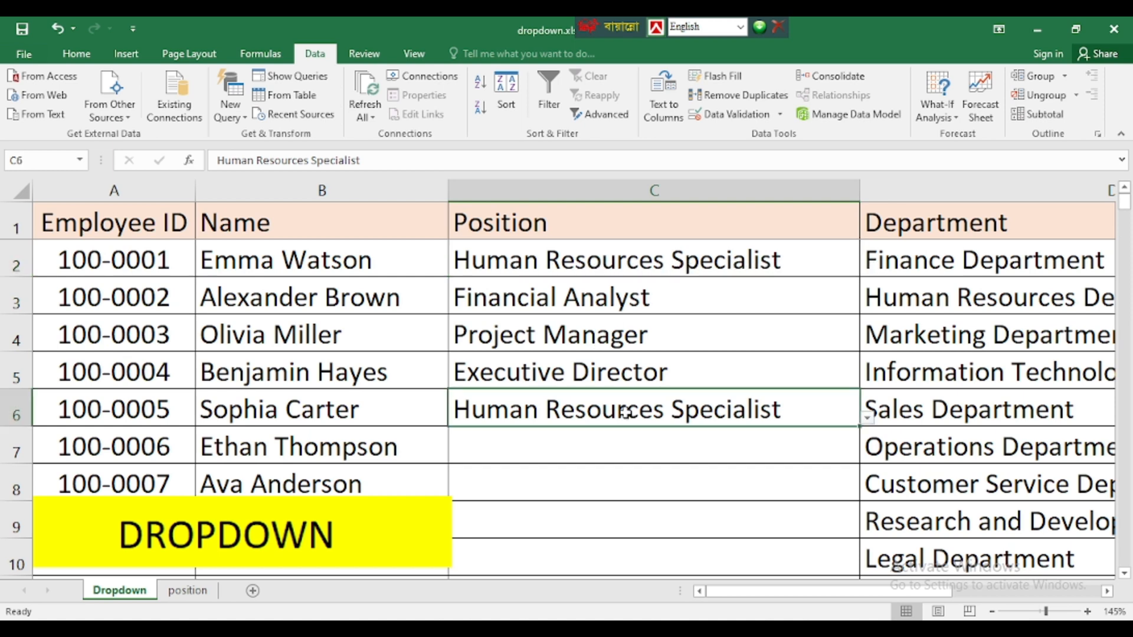
pyautogui.click(590, 267)
pyautogui.click(559, 301)
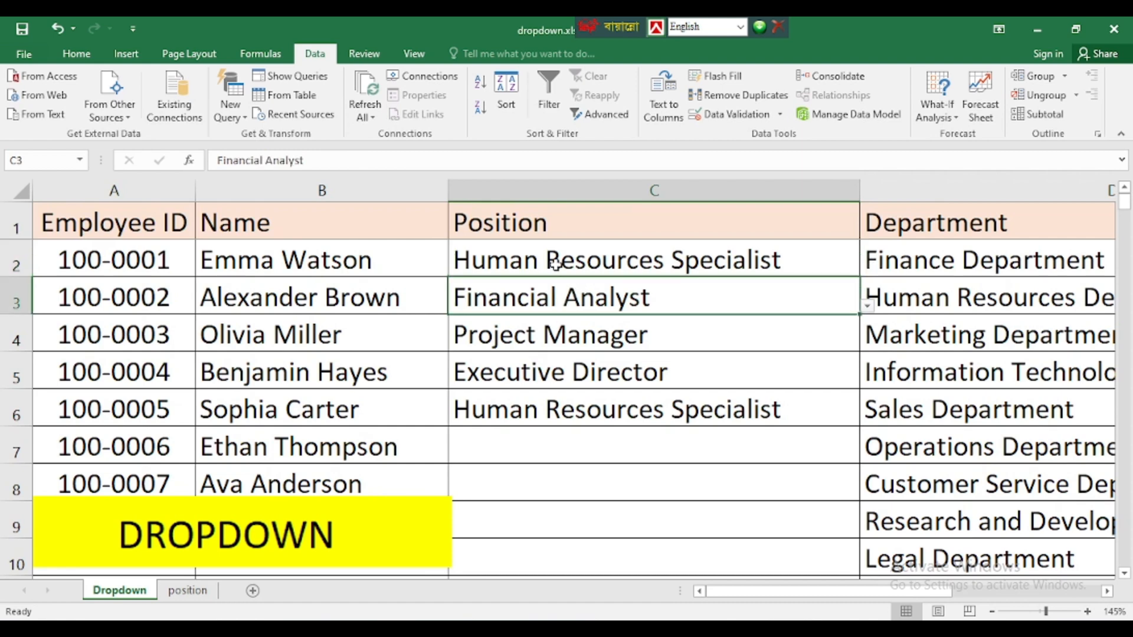
pyautogui.click(555, 267)
pyautogui.click(550, 304)
pyautogui.click(596, 409)
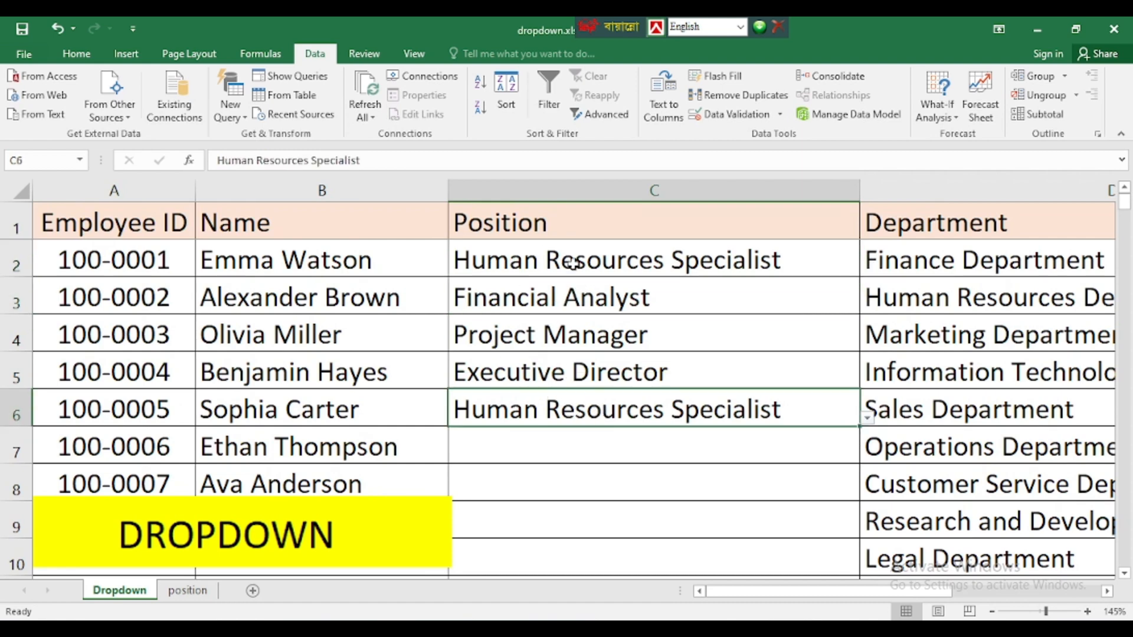
pyautogui.click(649, 266)
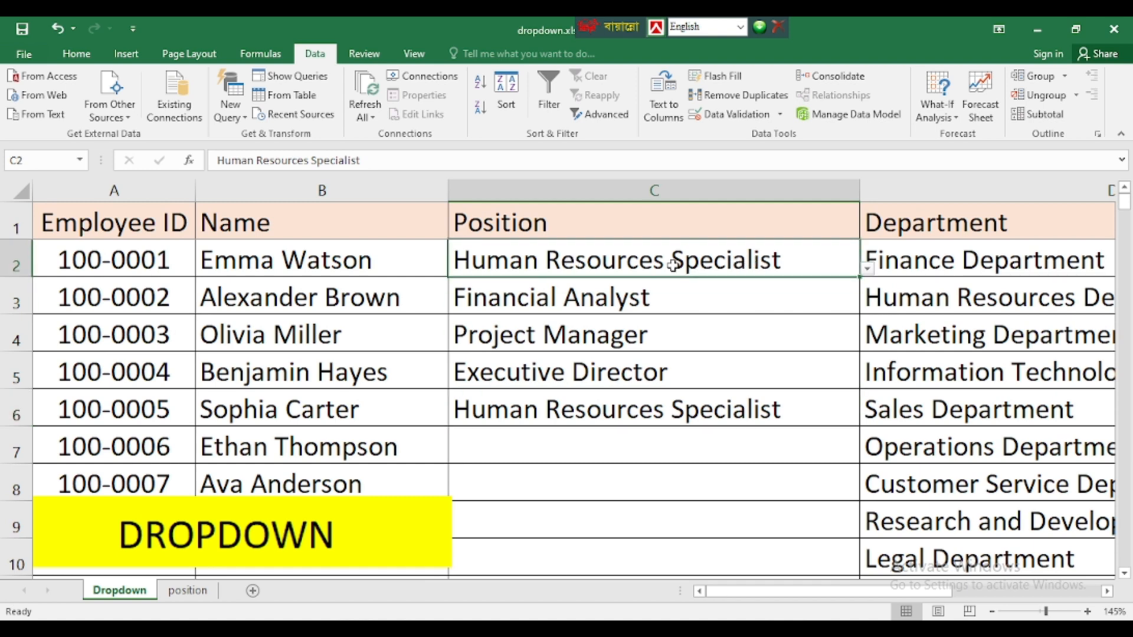
pyautogui.click(606, 413)
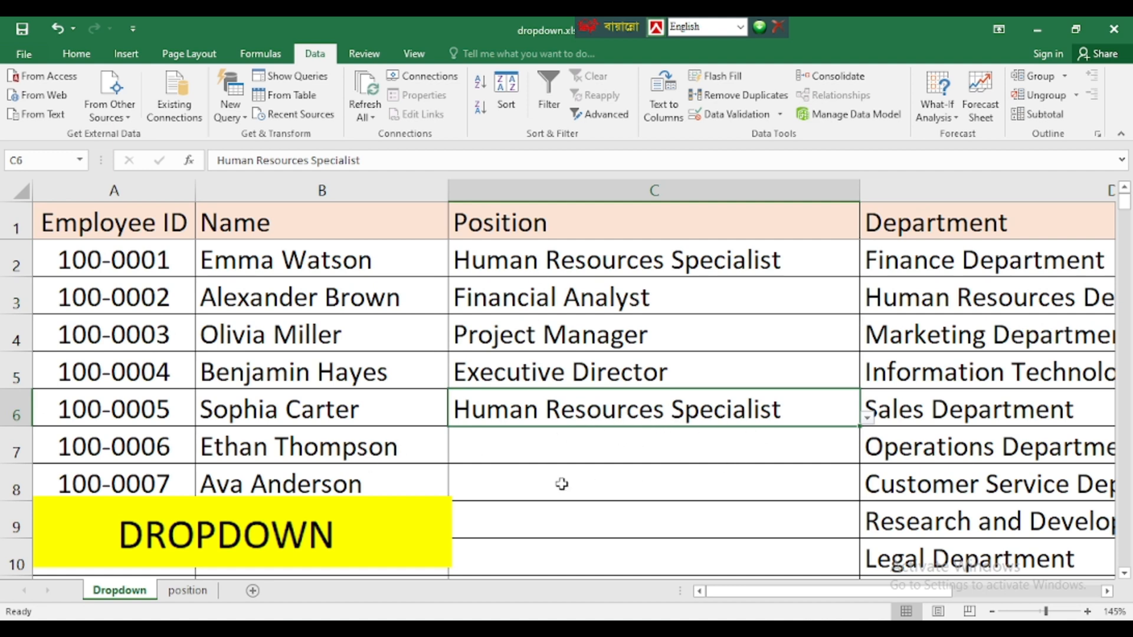
pyautogui.click(693, 437)
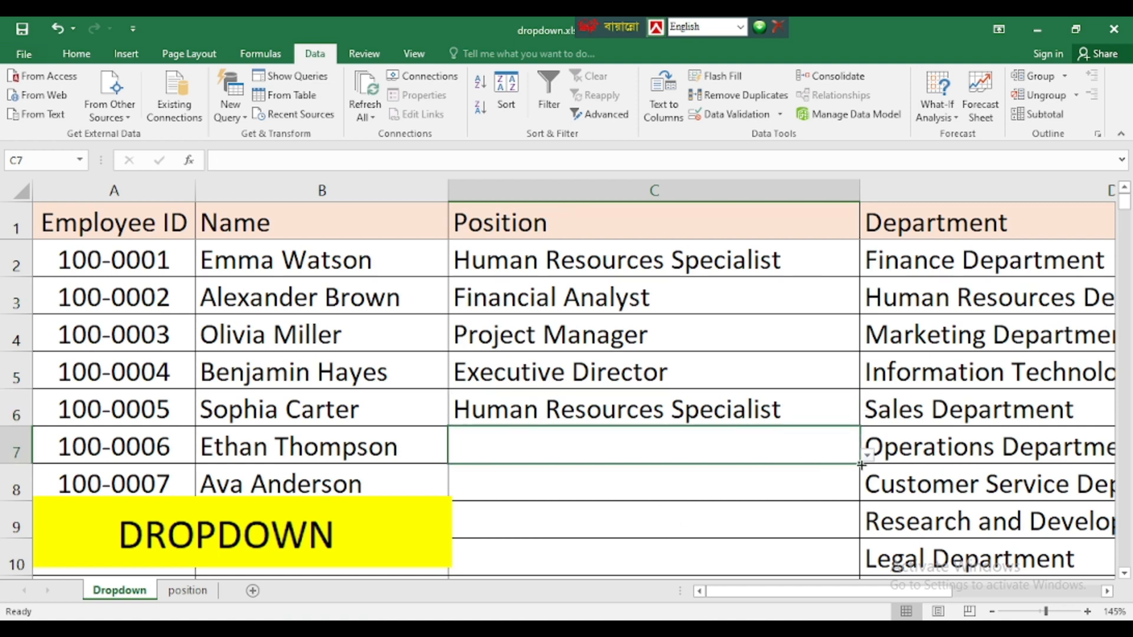
pyautogui.click(867, 455)
pyautogui.click(561, 451)
pyautogui.click(696, 414)
pyautogui.moveTo(627, 427); pyautogui.dragTo(614, 450)
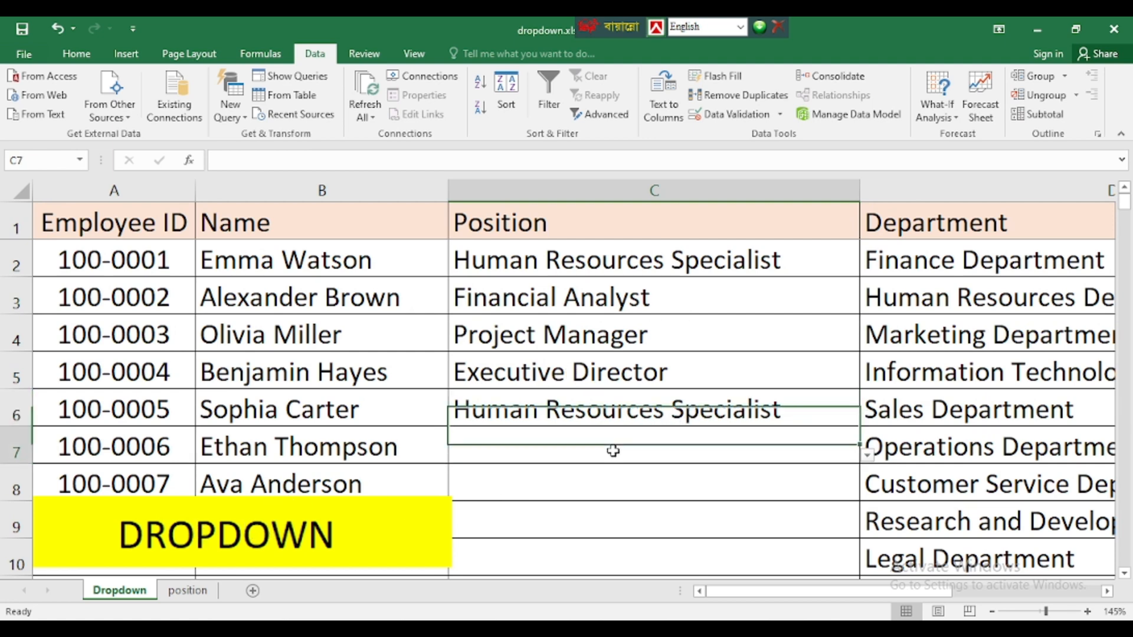
pyautogui.click(633, 412)
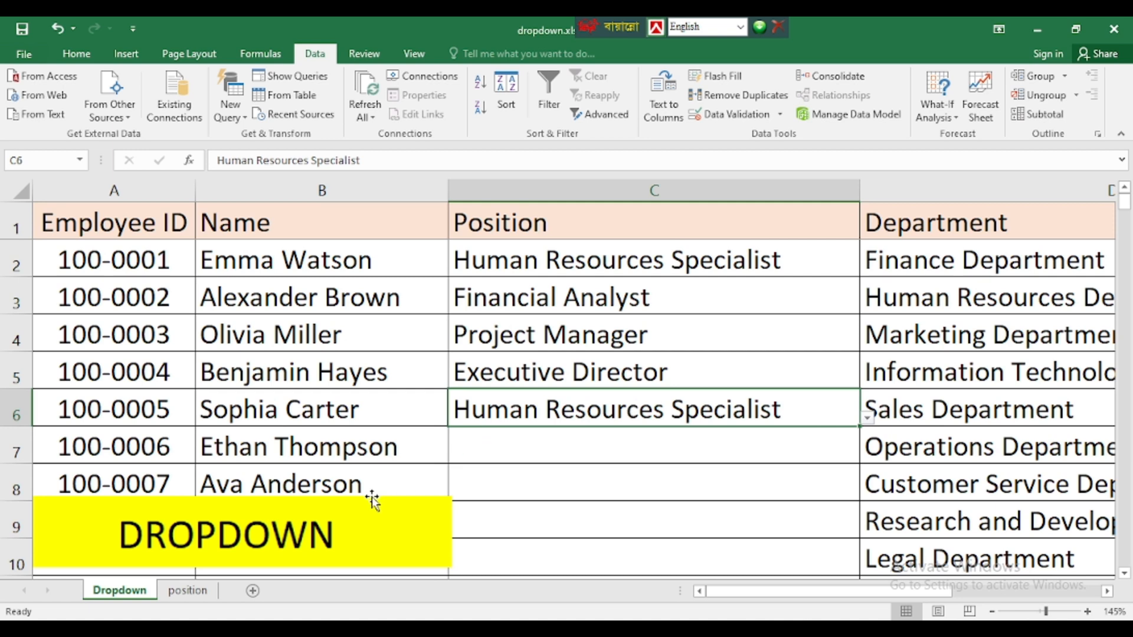
pyautogui.scroll(-1, 663, 444)
pyautogui.scroll(1, 663, 443)
pyautogui.click(614, 445)
pyautogui.click(867, 457)
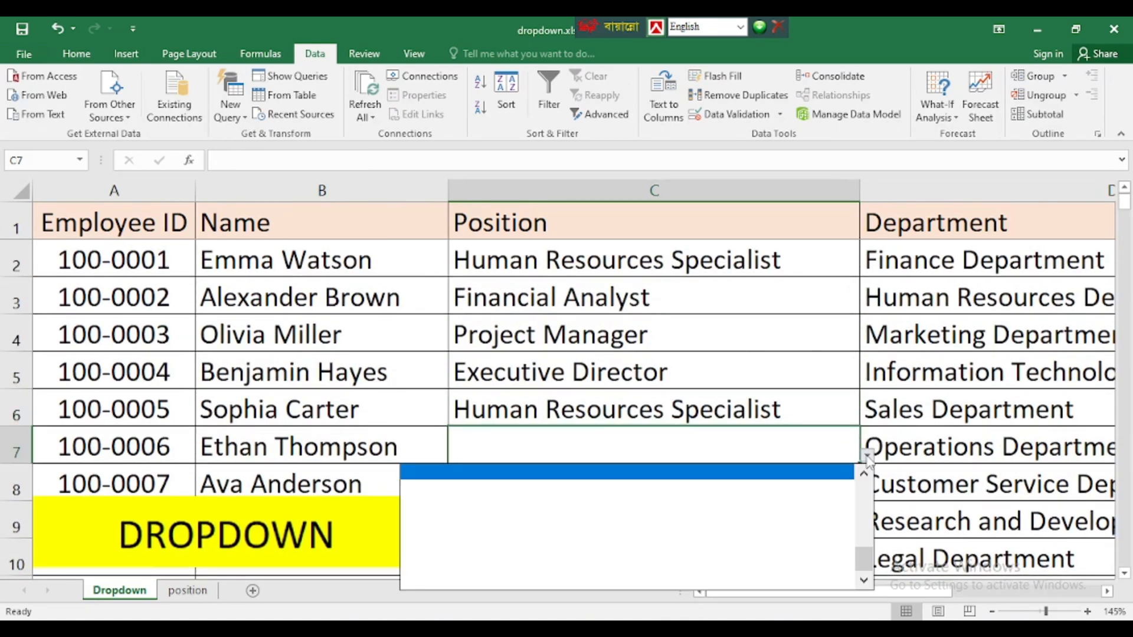
pyautogui.click(867, 456)
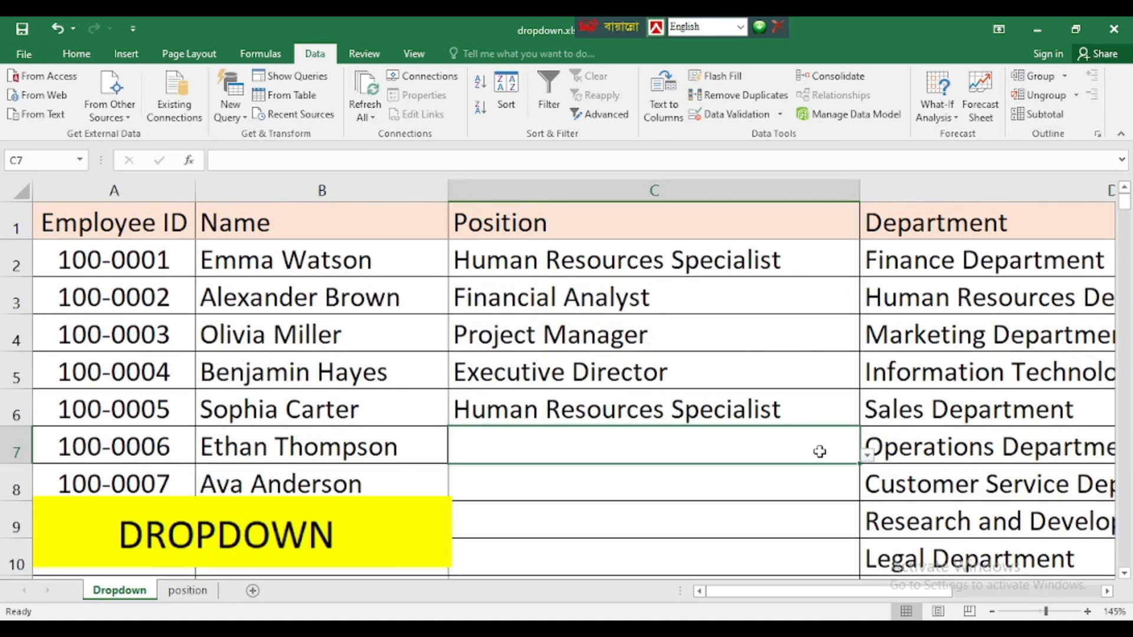
pyautogui.click(485, 259)
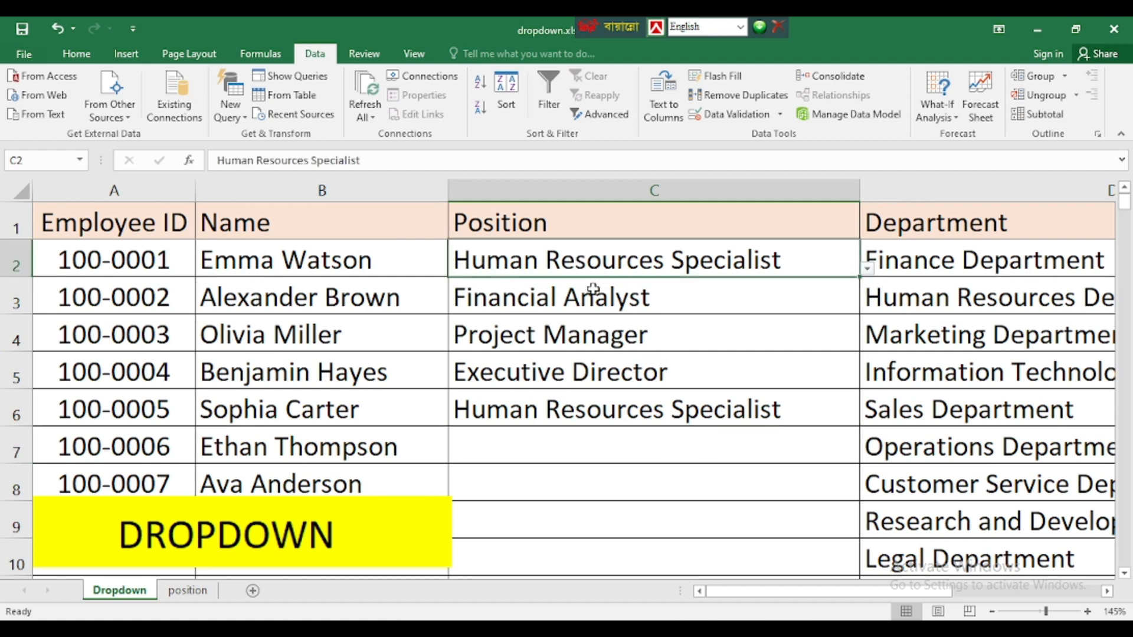
# - Scroll to the bottom of the employee list and select Position cells C197 to C201
pyautogui.scroll(-20, 627, 417)
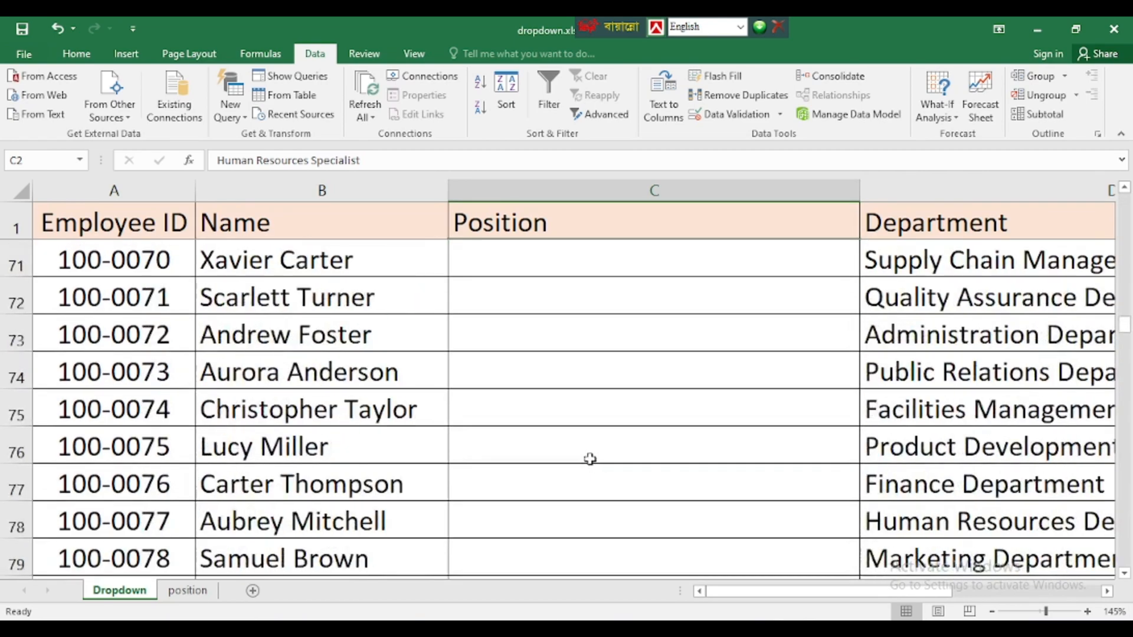
pyautogui.scroll(-20, 590, 459)
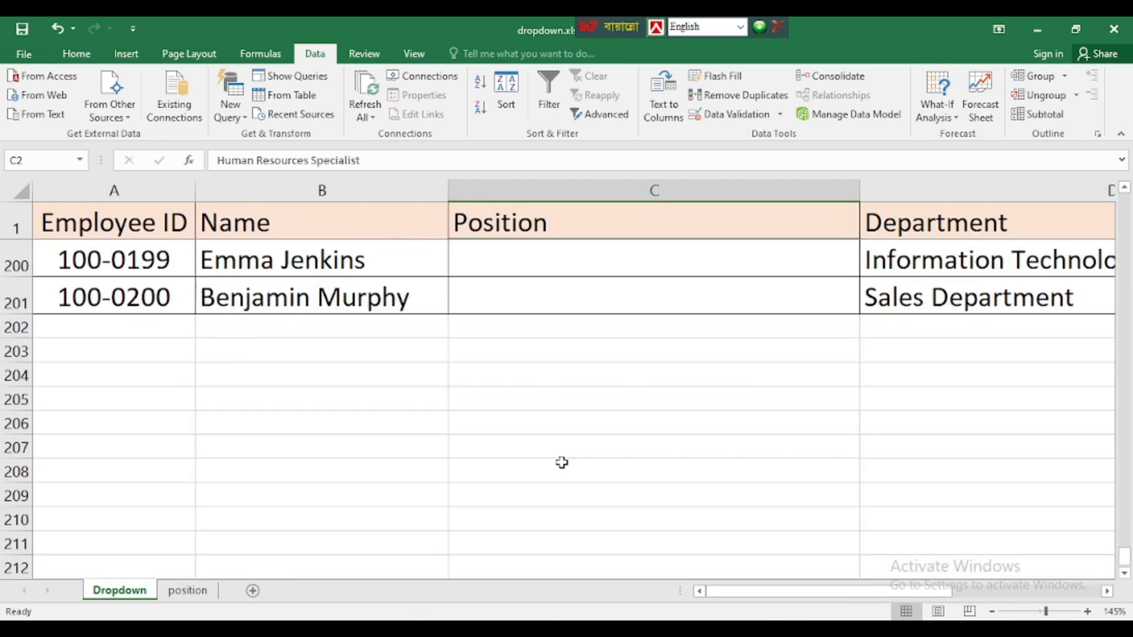
pyautogui.scroll(-9, 562, 463)
pyautogui.scroll(12, 565, 456)
pyautogui.scroll(-2, 568, 455)
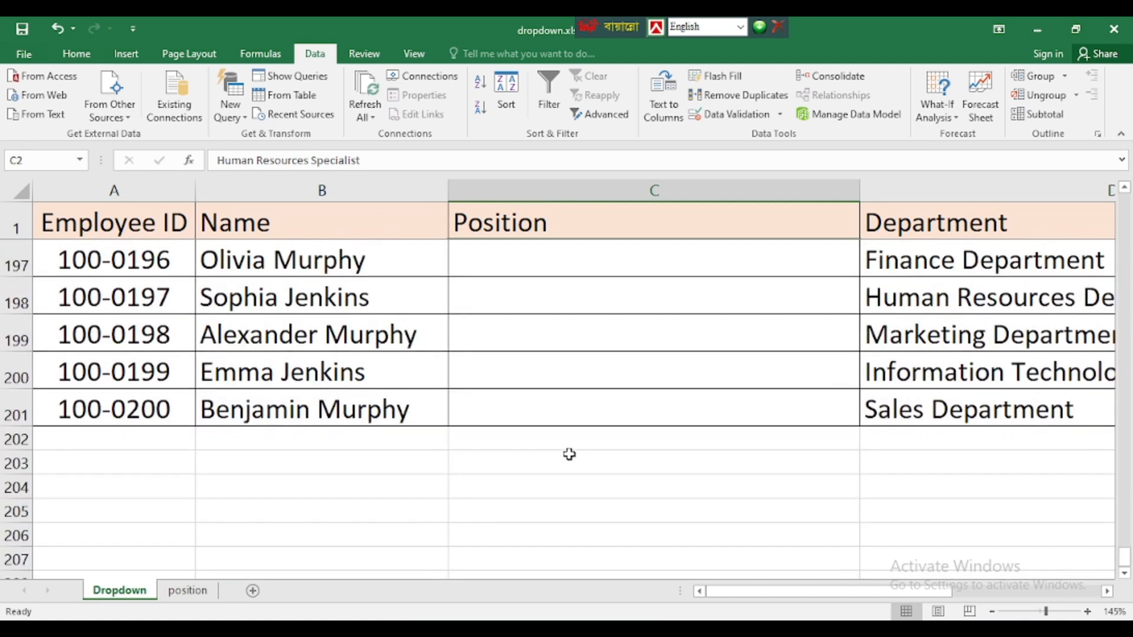
pyautogui.keyDown('shift'); pyautogui.click(554, 411); pyautogui.keyUp('shift')
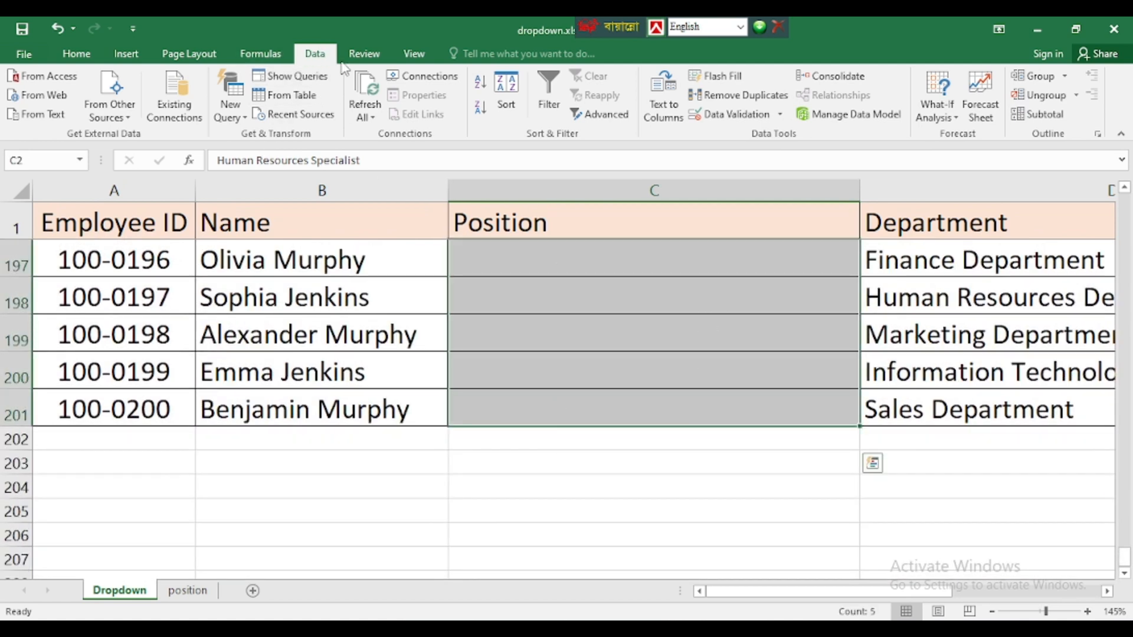
# - Use Clear All in Data Validation to remove the list rule from C197:C201
pyautogui.click(779, 114)
pyautogui.click(737, 136)
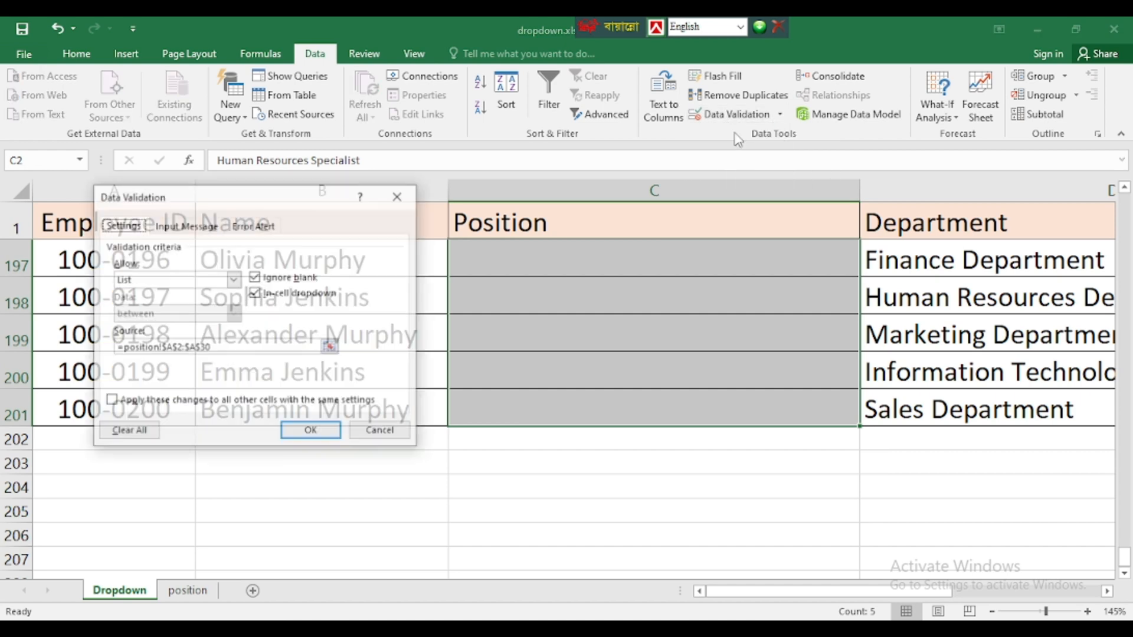
pyautogui.click(128, 431)
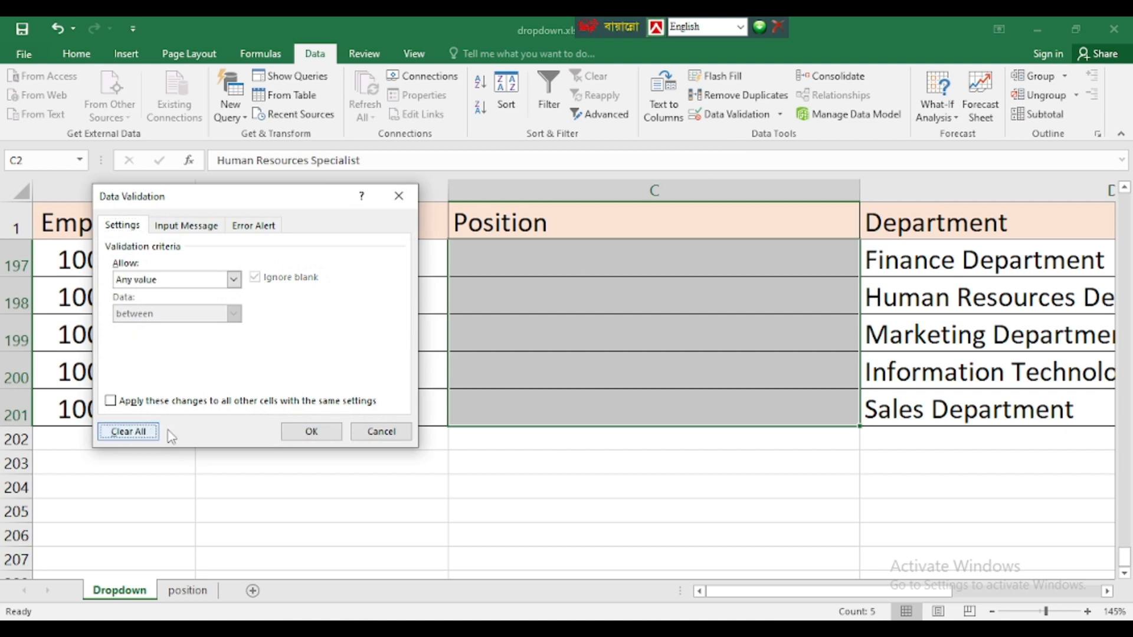
pyautogui.click(309, 432)
pyautogui.click(643, 322)
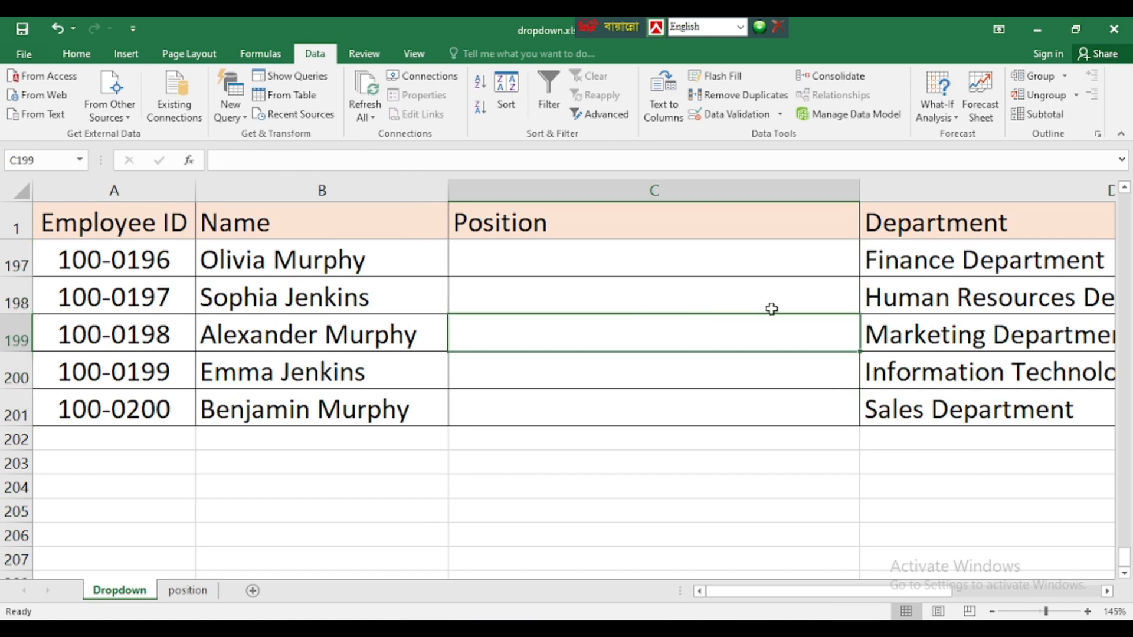
# - Undo the list validation on C197:C201 and return to the filled Position cells near the top
pyautogui.click(830, 299)
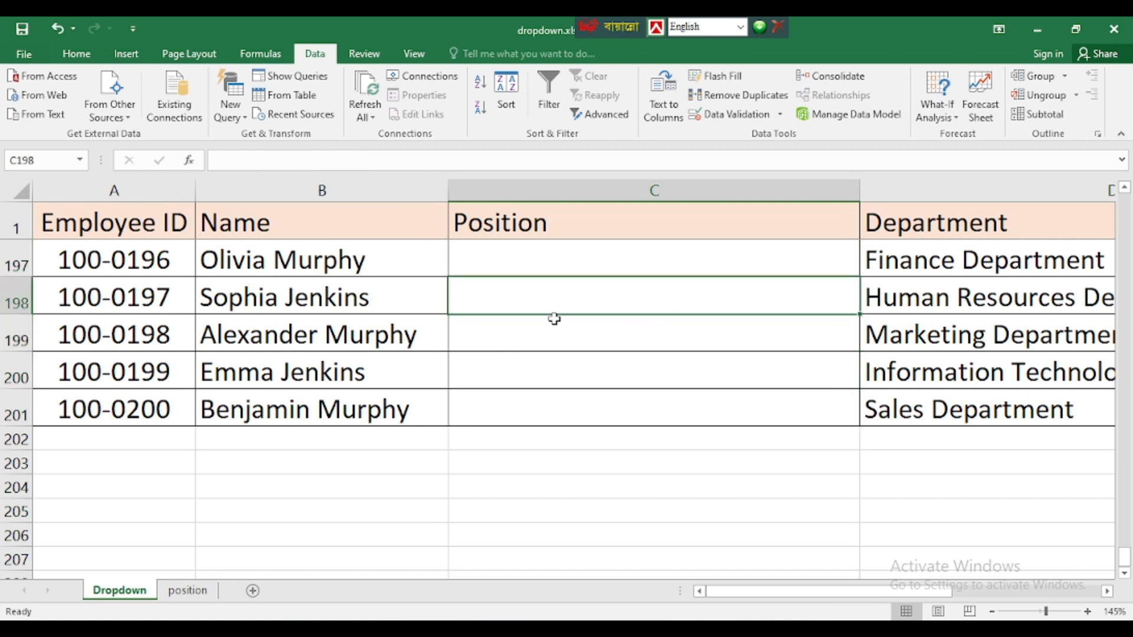
pyautogui.hotkey('ctrl', 'z')
pyautogui.scroll(20, 847, 390)
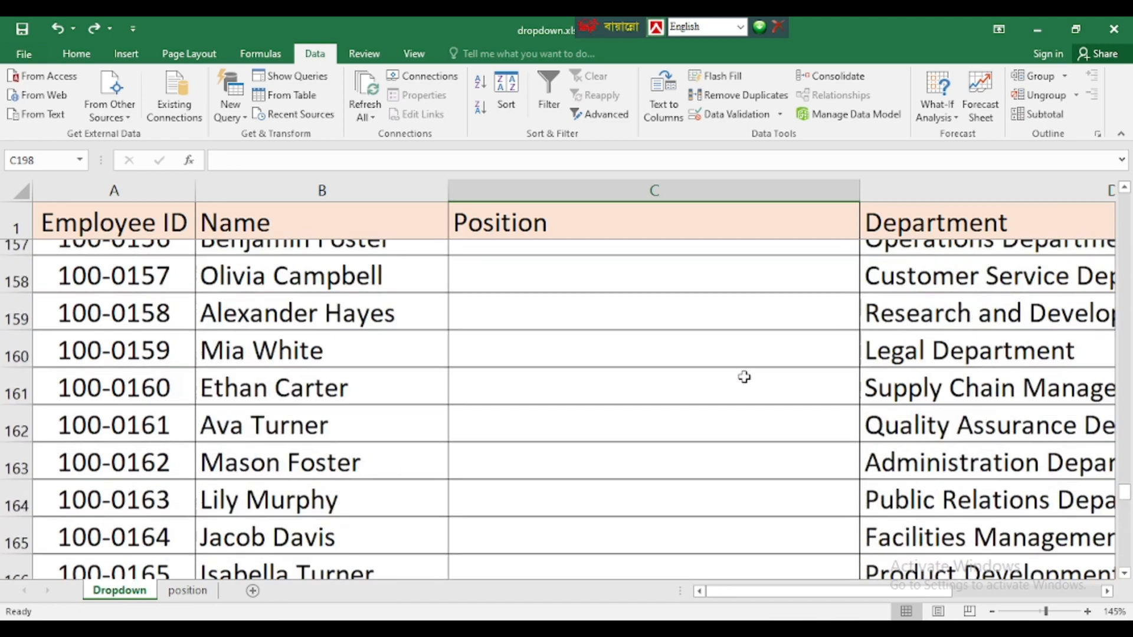
pyautogui.scroll(20, 725, 375)
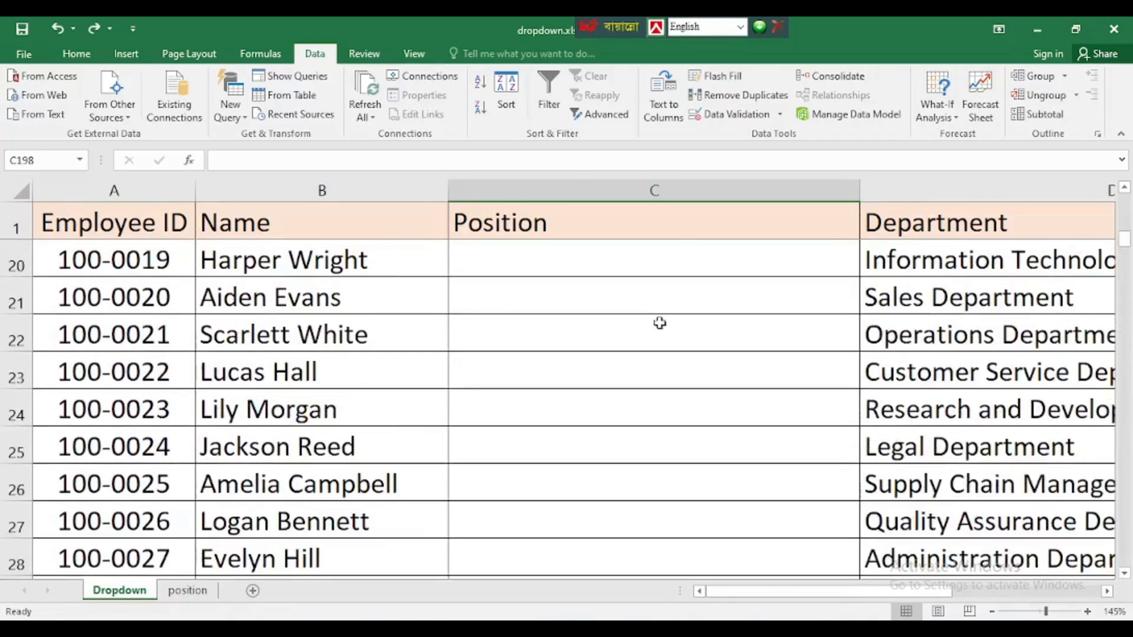
pyautogui.click(615, 413)
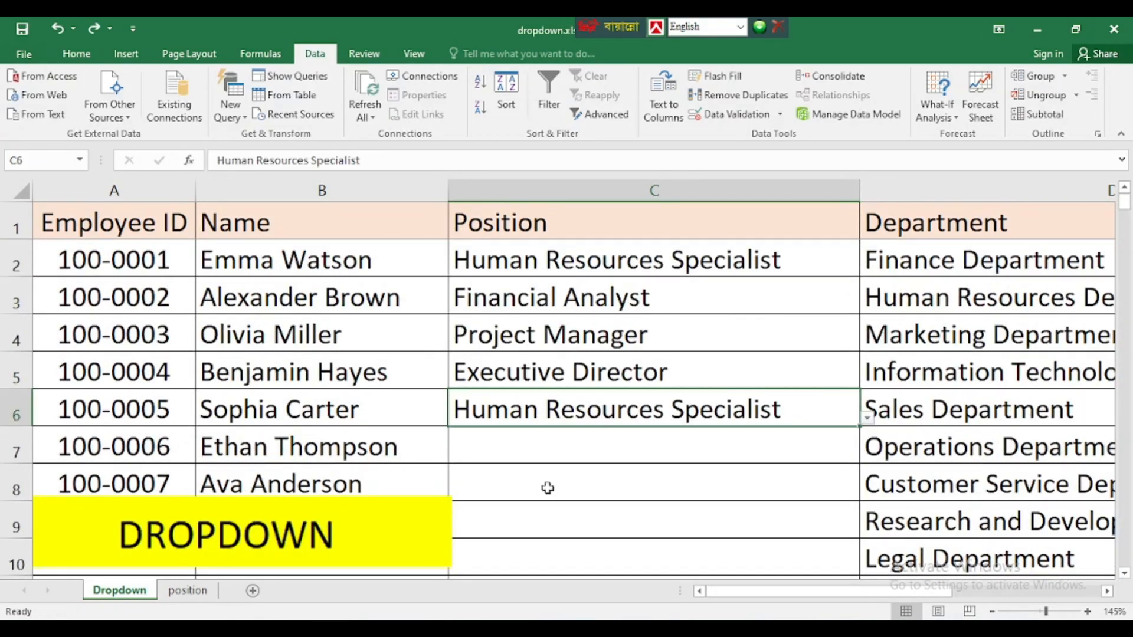
# - Pick Executive Director, then Logistics Coordinator, from C7's position dropdown list
pyautogui.click(580, 454)
pyautogui.click(867, 455)
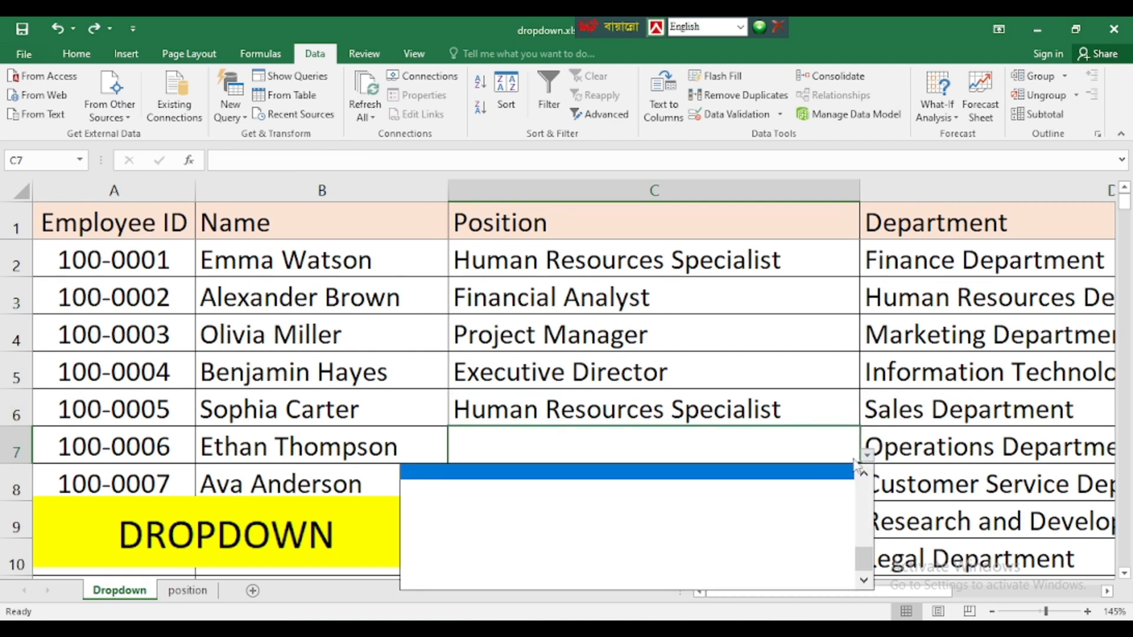
pyautogui.moveTo(866, 557)
pyautogui.mouseDown()
pyautogui.moveTo(878, 520)
pyautogui.moveTo(873, 545)
pyautogui.mouseUp()
pyautogui.click(488, 537)
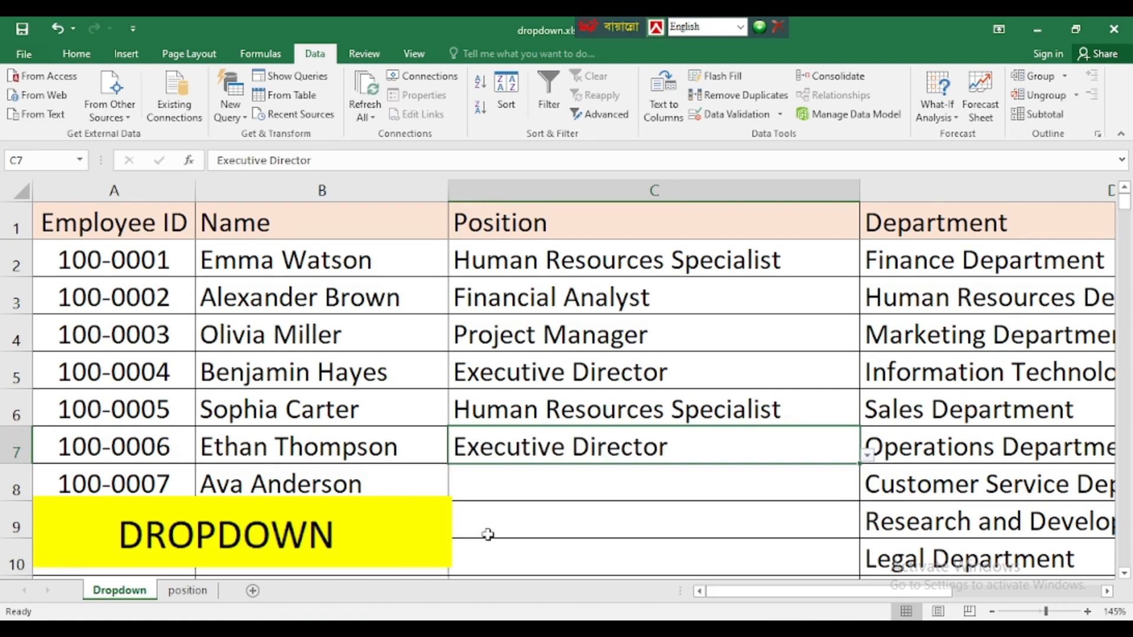
pyautogui.click(867, 455)
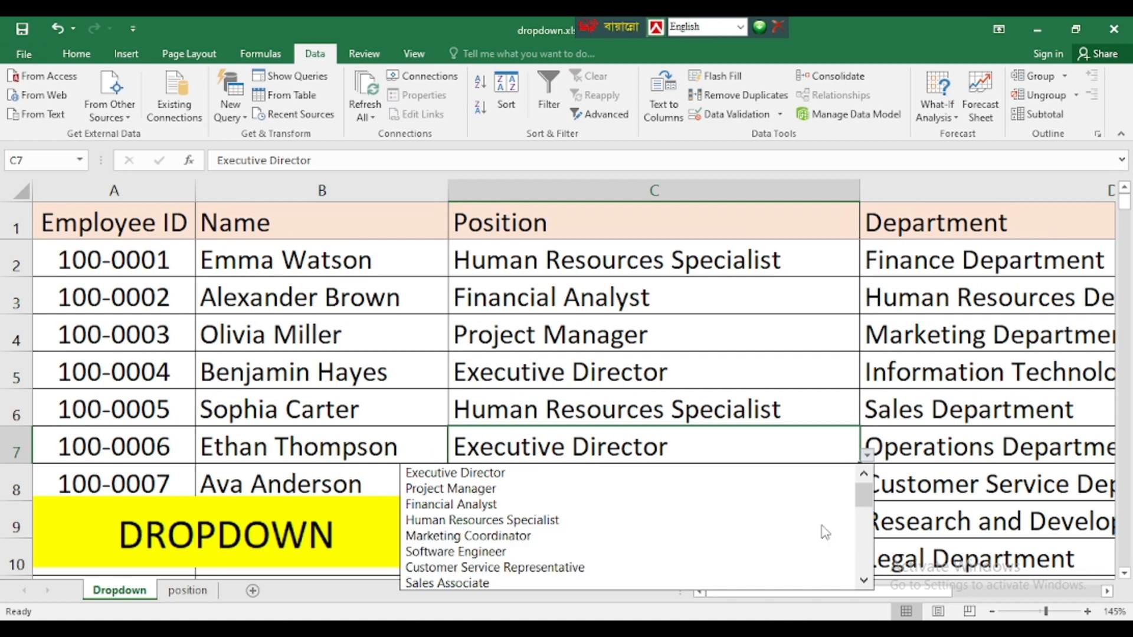
pyautogui.moveTo(859, 501); pyautogui.dragTo(858, 543)
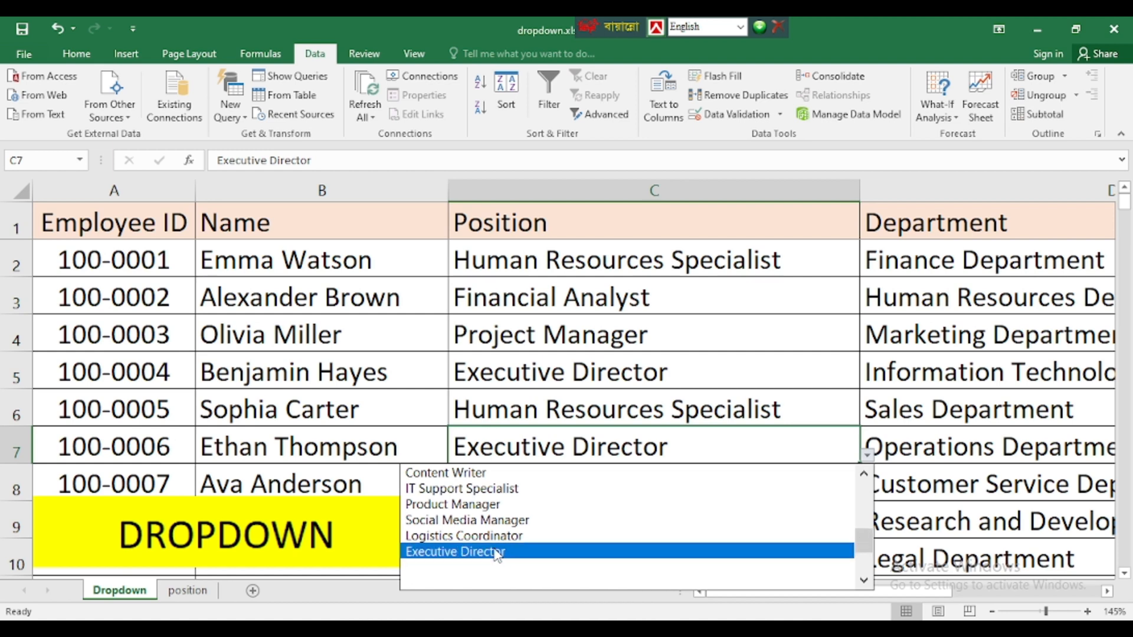
pyautogui.click(471, 537)
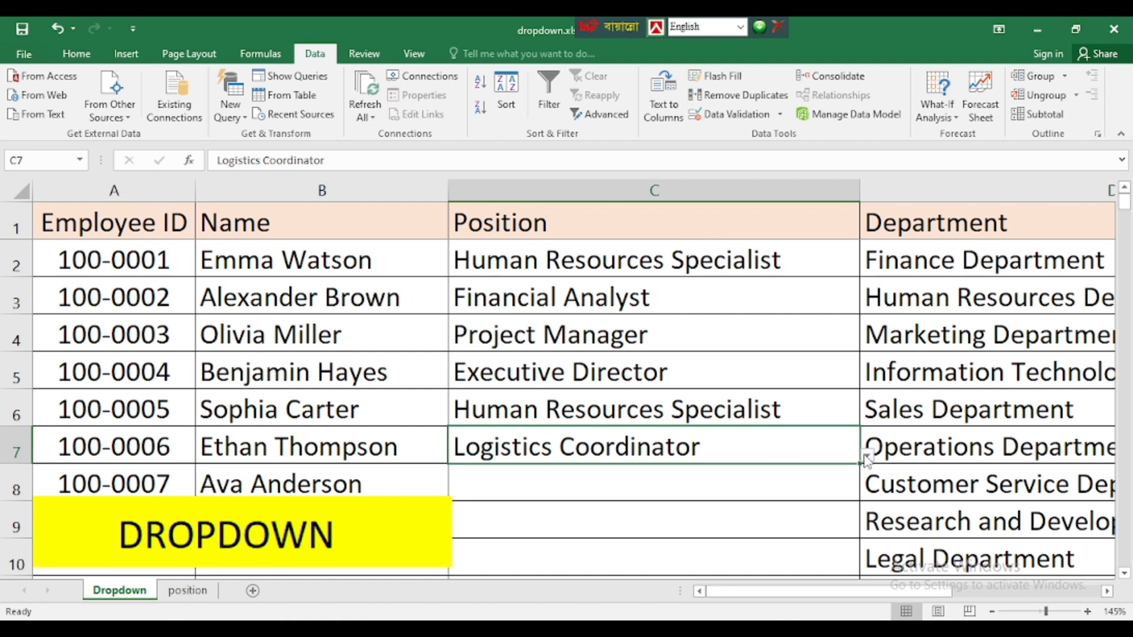
pyautogui.click(187, 590)
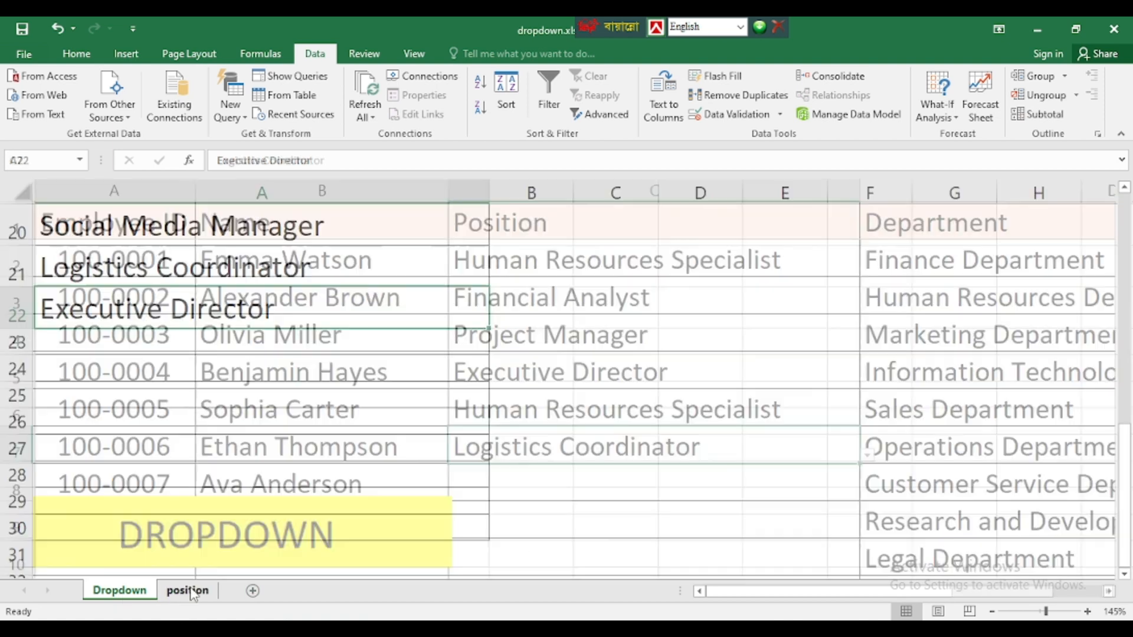
# - Rename the Executive Director entry in A22 to Executive Director2
pyautogui.scroll(2, 224, 414)
pyautogui.scroll(-3, 240, 329)
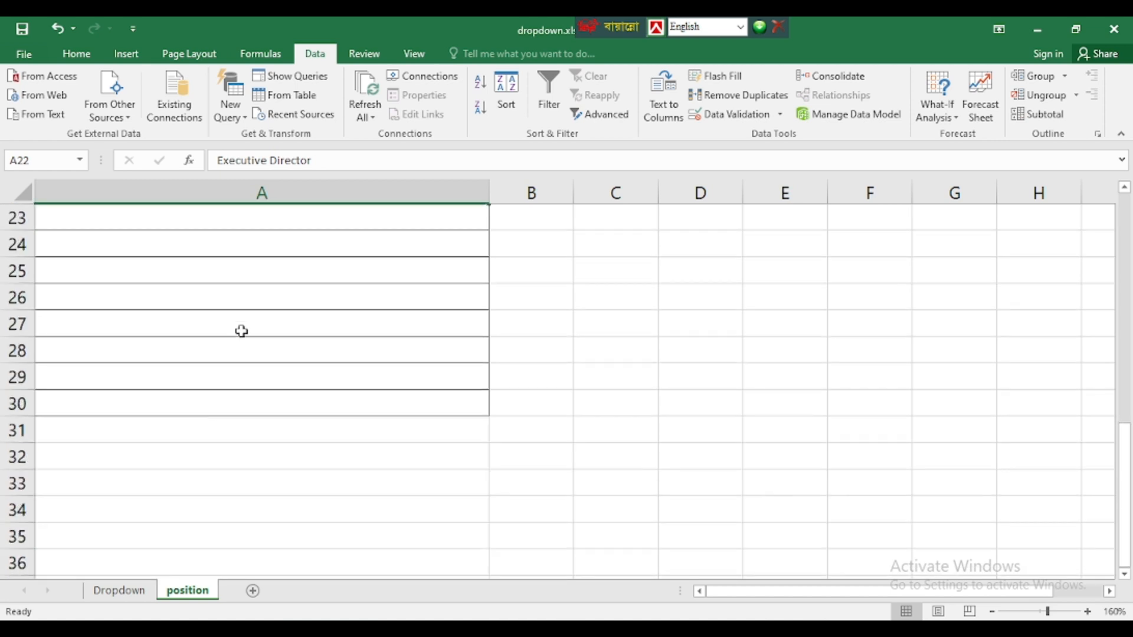
pyautogui.scroll(2, 250, 351)
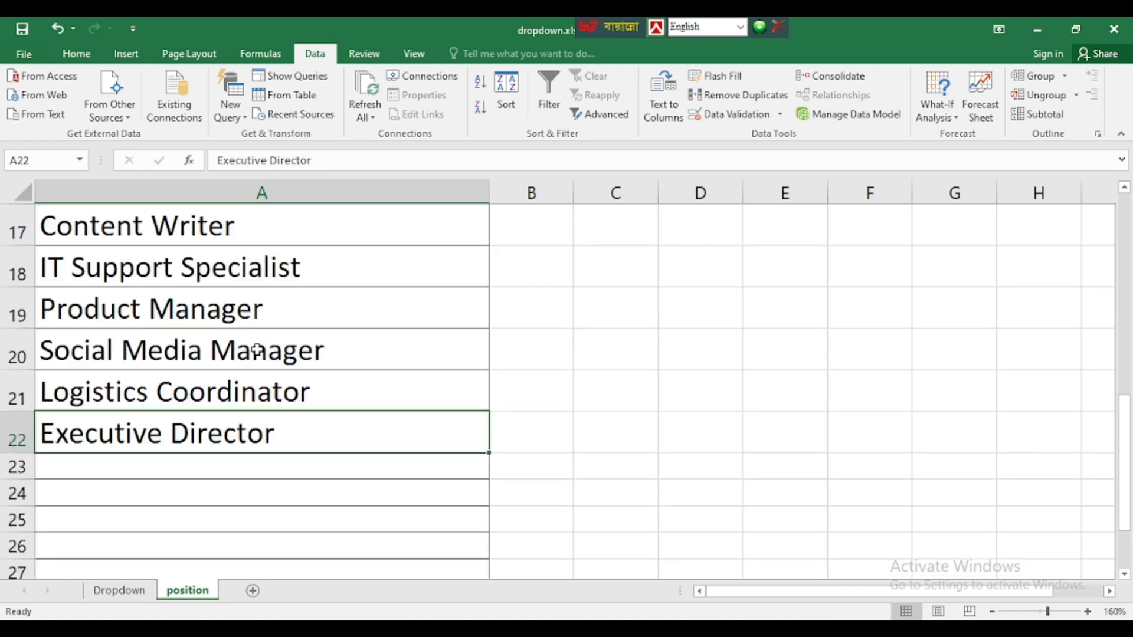
pyautogui.doubleClick(285, 434)
pyautogui.write('2')
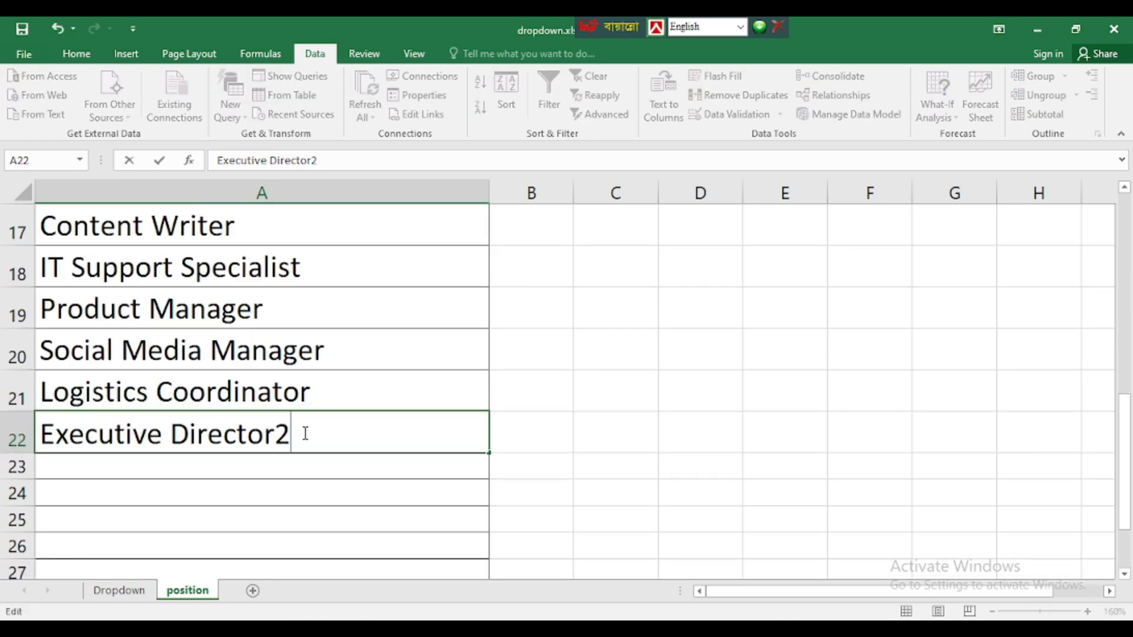
pyautogui.click(231, 475)
# - Add CEO as a new position in A23 and check the surrounding cells
pyautogui.write('CEO')
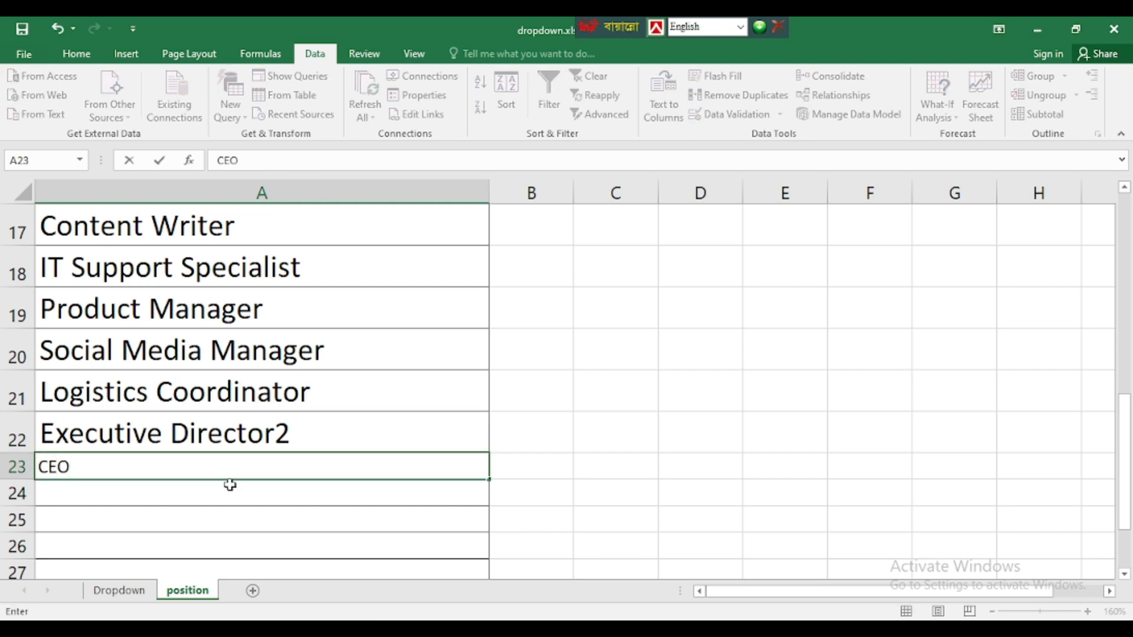
pyautogui.click(148, 495)
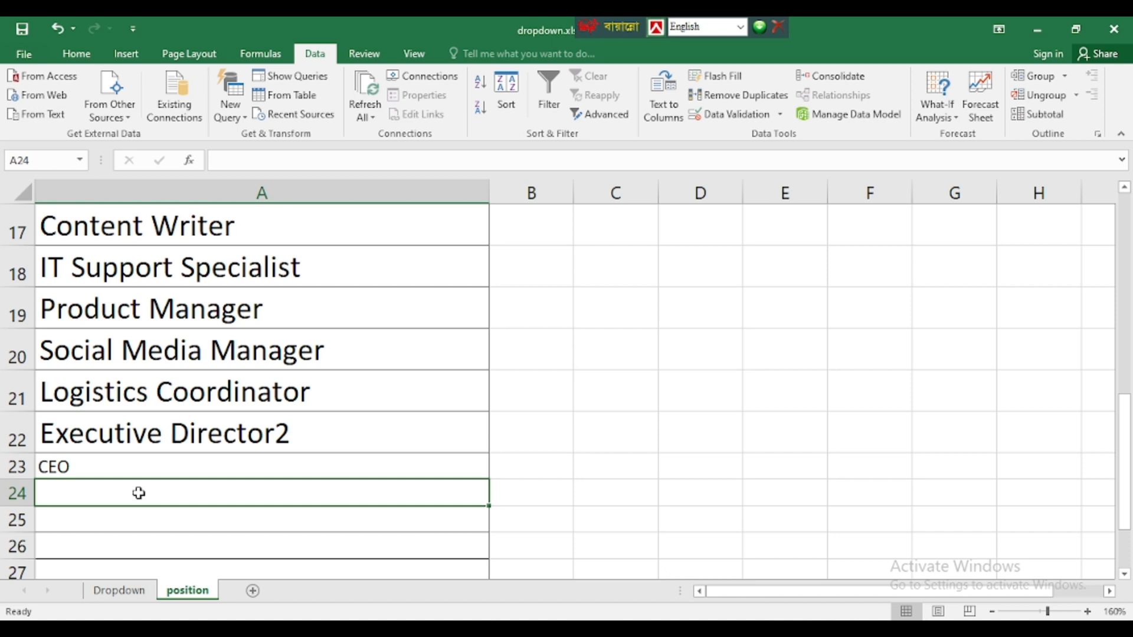
pyautogui.click(92, 467)
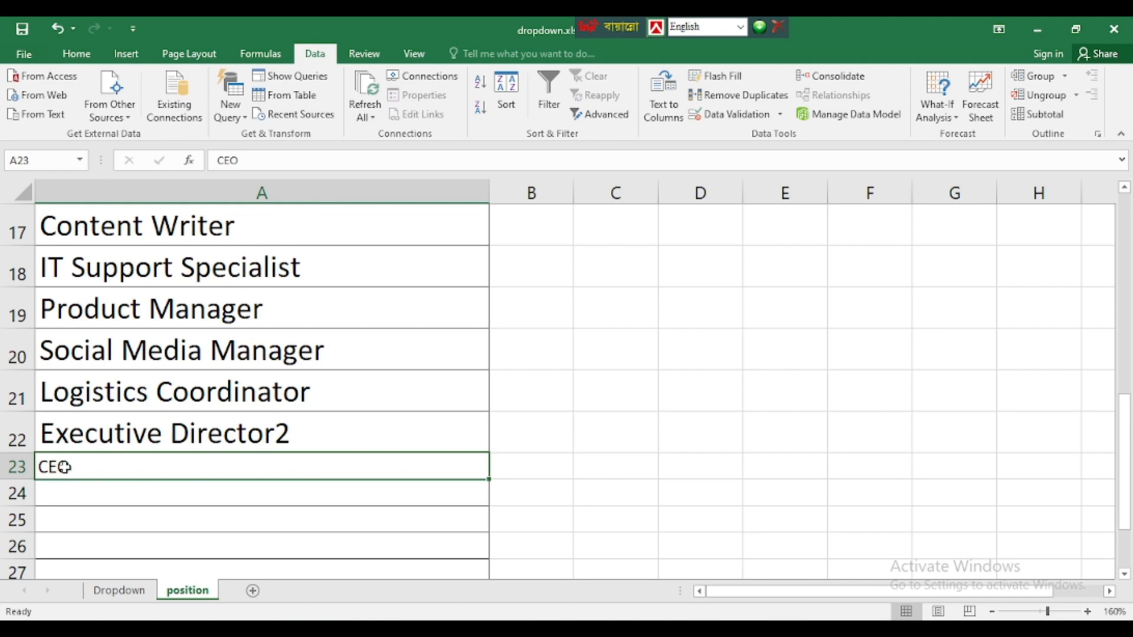
pyautogui.click(206, 432)
pyautogui.click(83, 496)
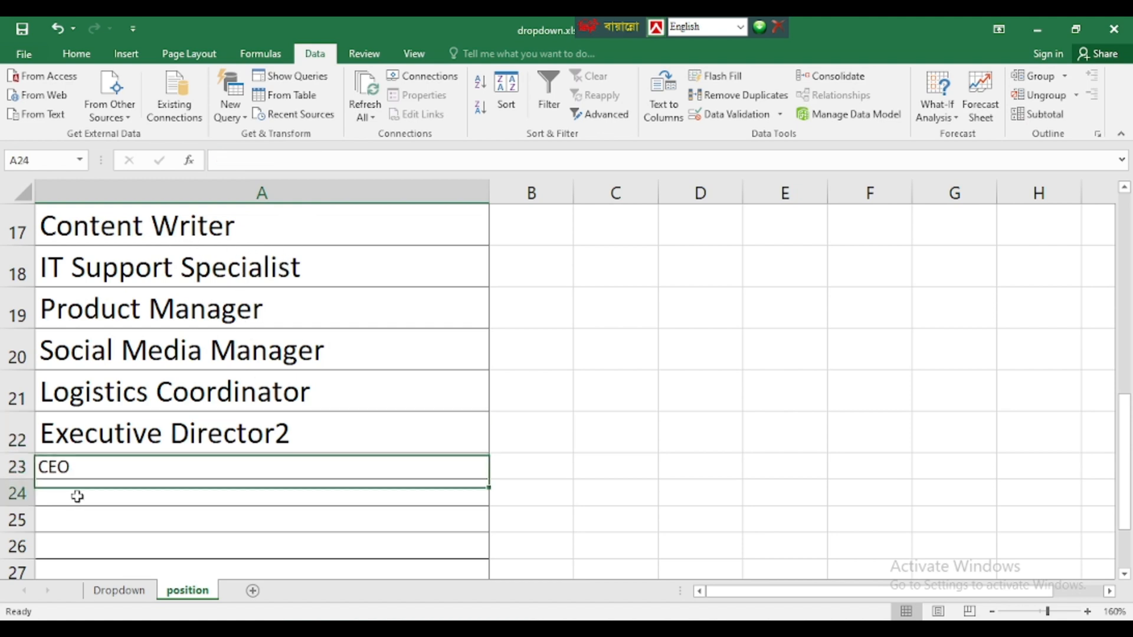
pyautogui.click(94, 470)
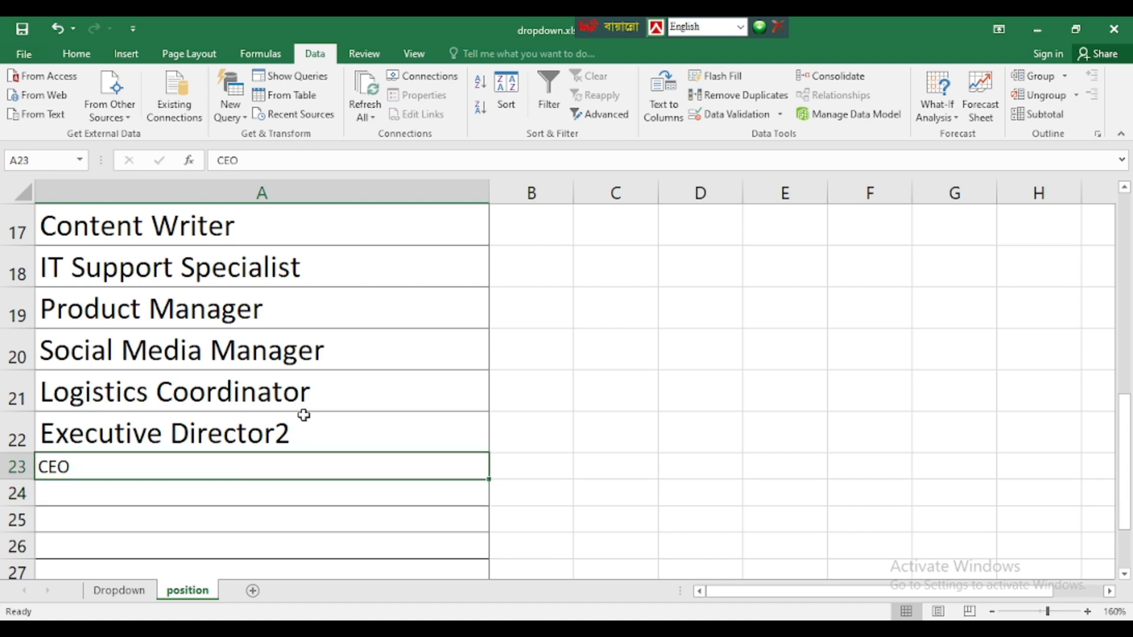
pyautogui.click(120, 590)
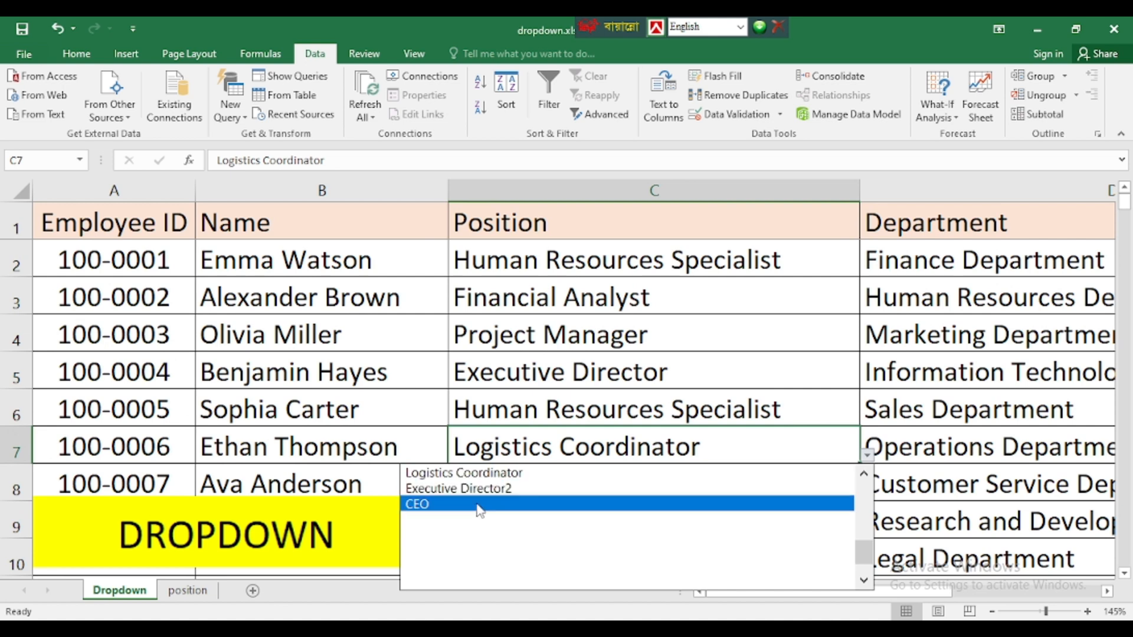
# - Choose the newly added CEO option in C7's position dropdown
pyautogui.click(426, 505)
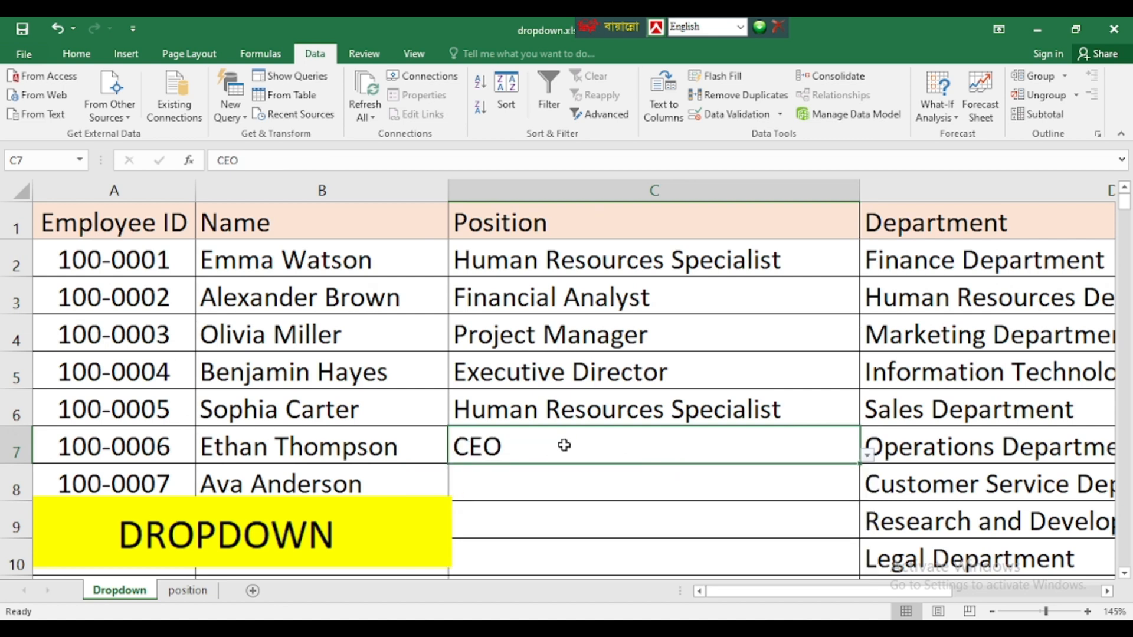
pyautogui.click(614, 396)
pyautogui.scroll(-2, 579, 417)
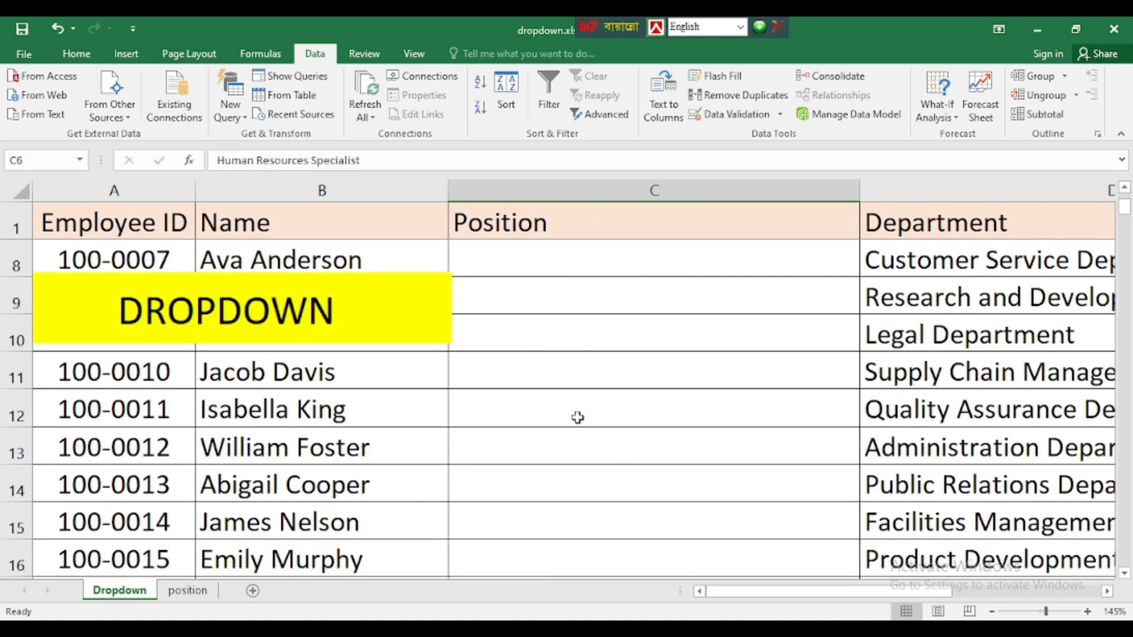
pyautogui.scroll(2, 582, 415)
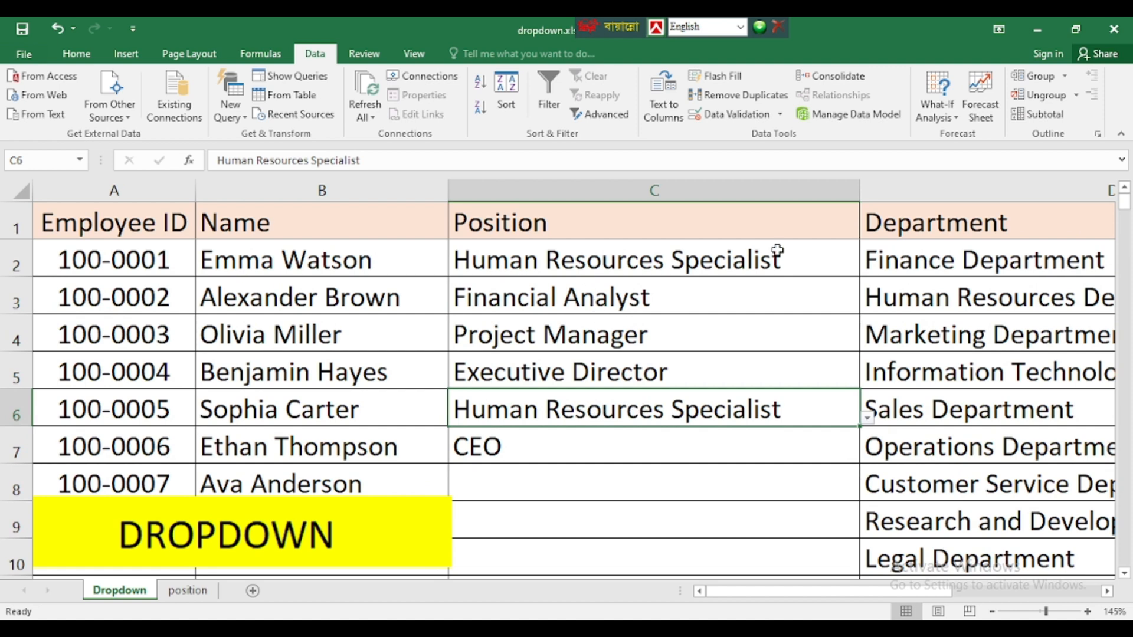
# - Select the Position entries C2:C7 and check C5, C6 and C7
pyautogui.moveTo(797, 256); pyautogui.dragTo(777, 440)
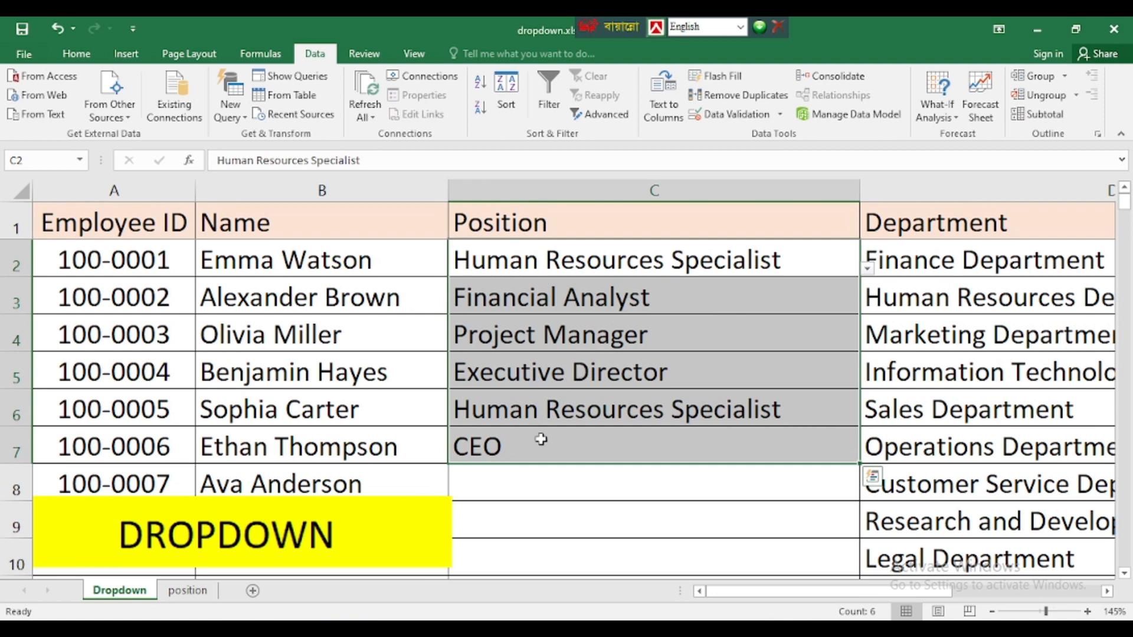
pyautogui.click(578, 442)
pyautogui.click(627, 370)
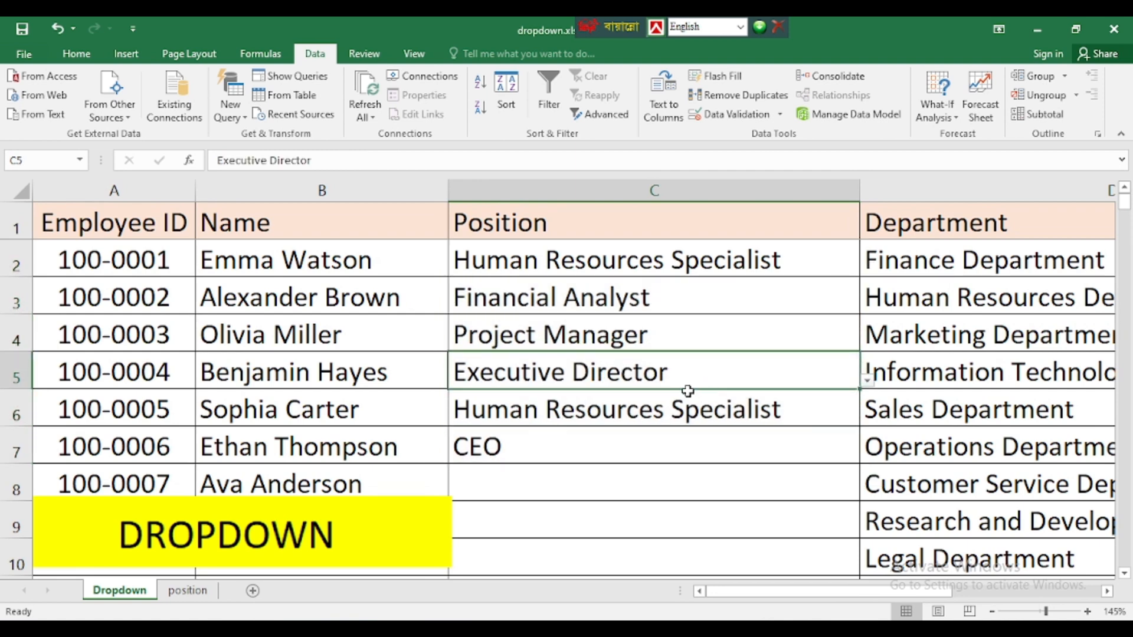
pyautogui.click(547, 413)
pyautogui.click(537, 440)
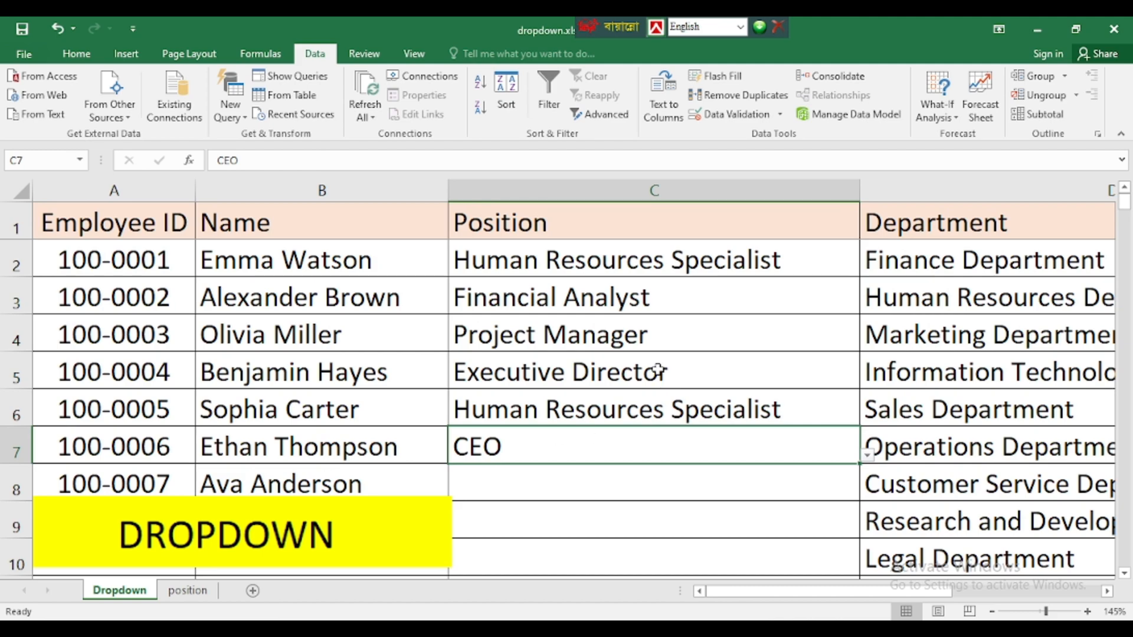